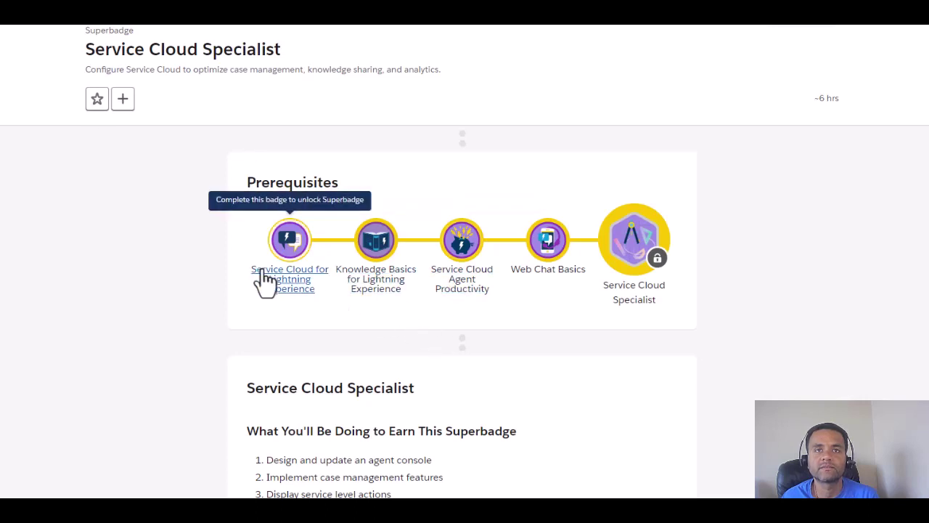
Open the Service Cloud for Lightning Experience challenge and copy the word 'queue' from it
left_click(297, 289)
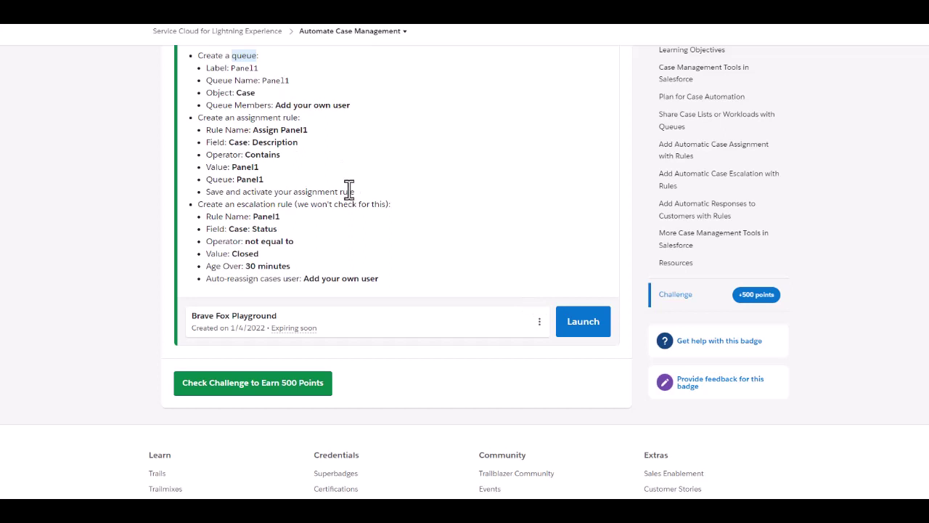
right_click(246, 58)
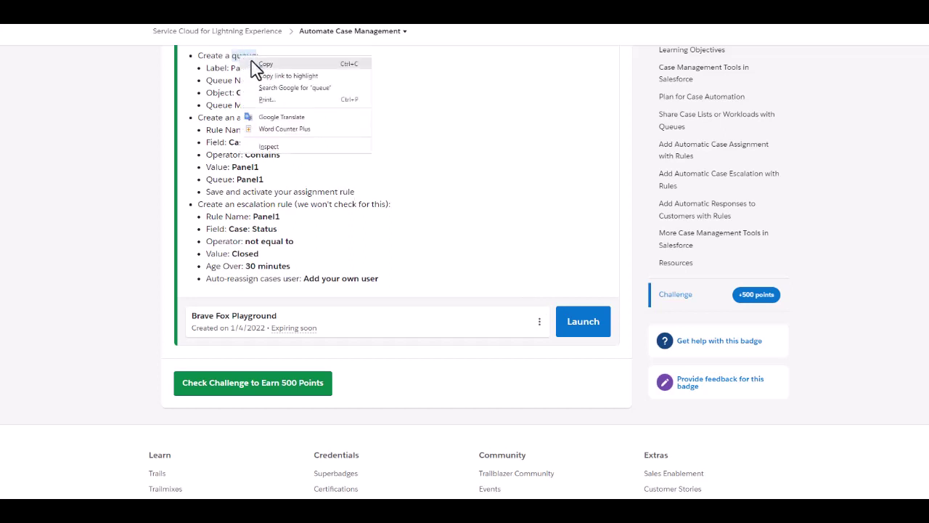
left_click(253, 64)
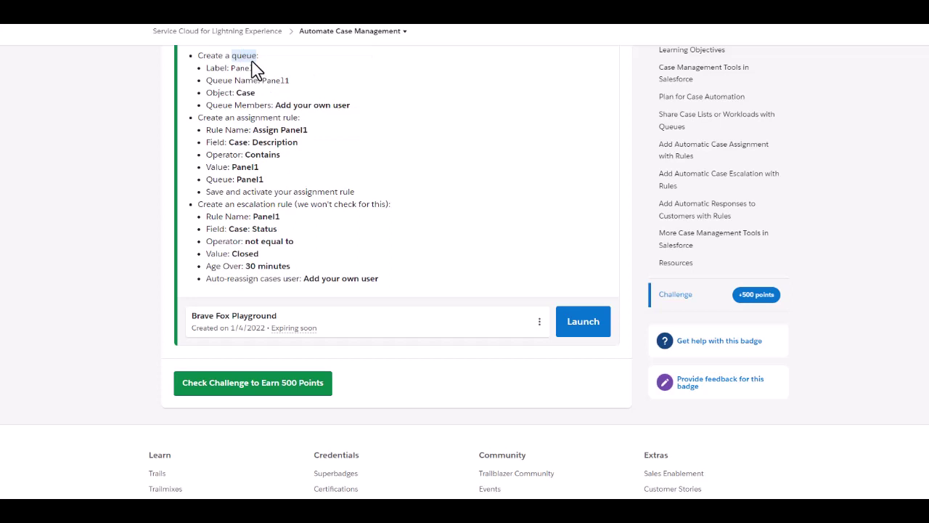
In Setup, find Queues via Quick Find 'queue' and start a new queue
key("ctrl+Tab")
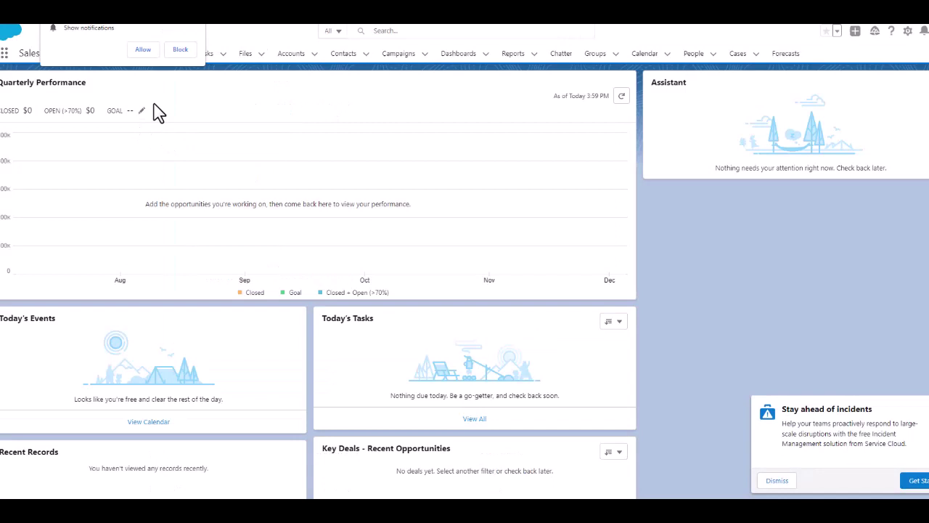
left_click(201, 25)
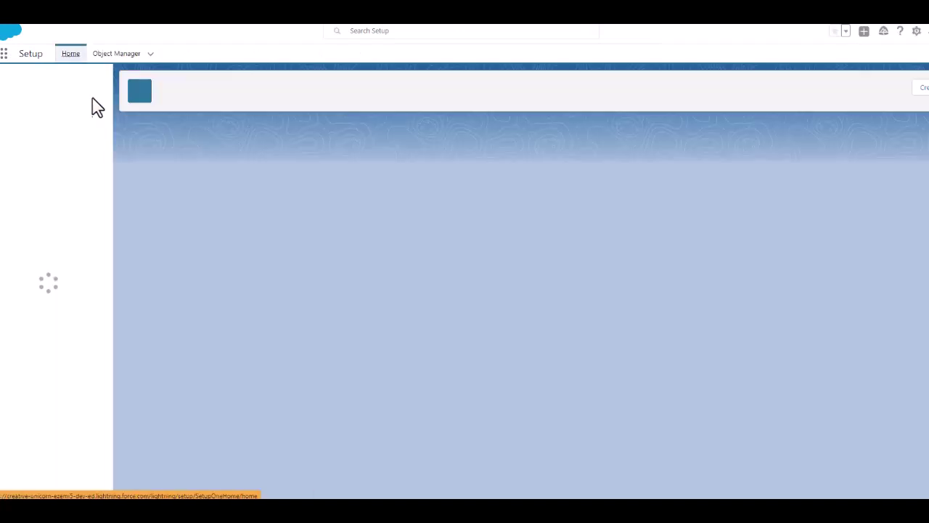
left_click(46, 84)
type("queue")
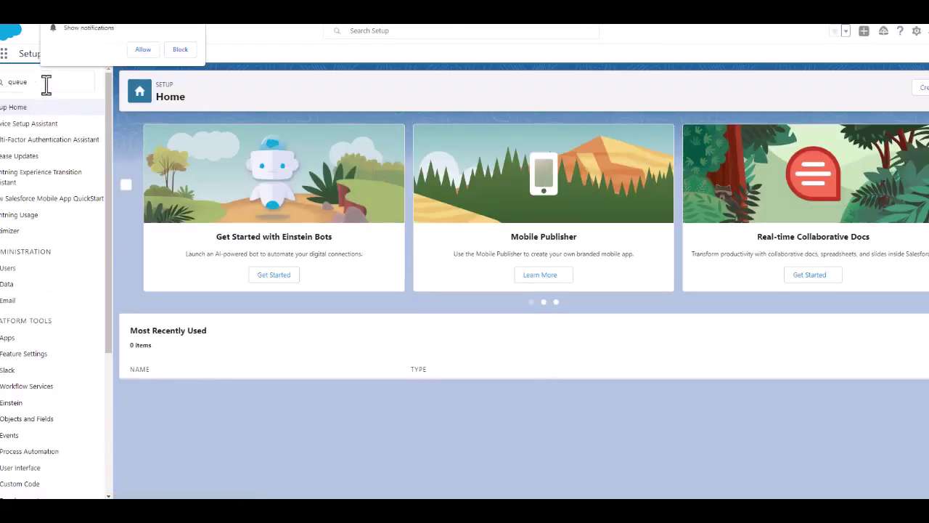
left_click(180, 50)
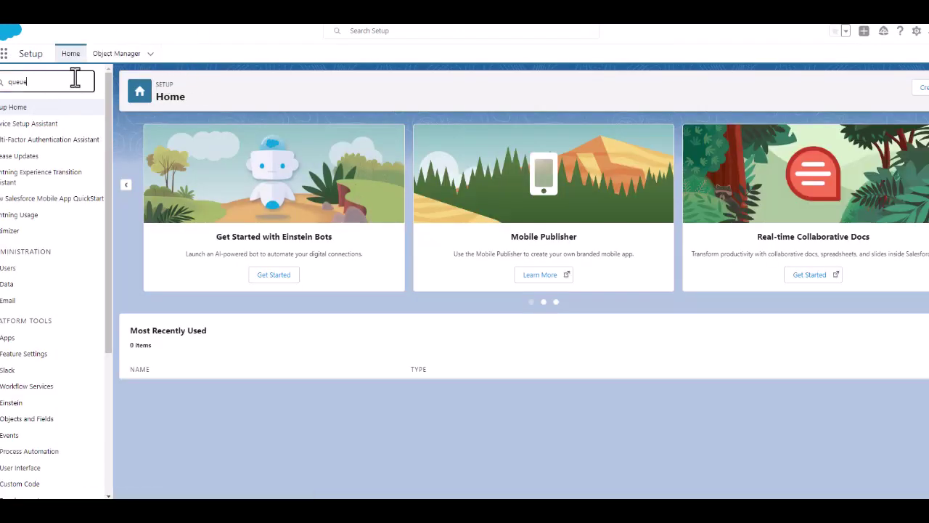
left_click(55, 87)
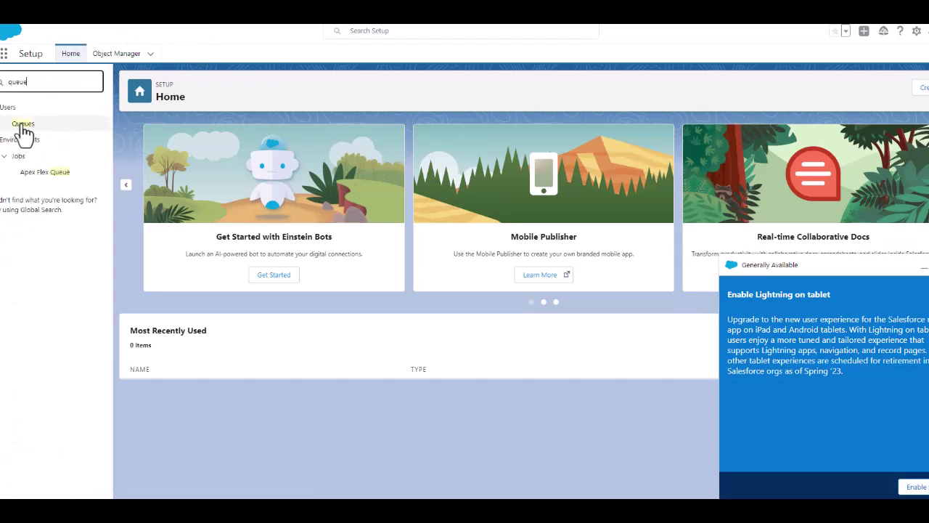
left_click(31, 124)
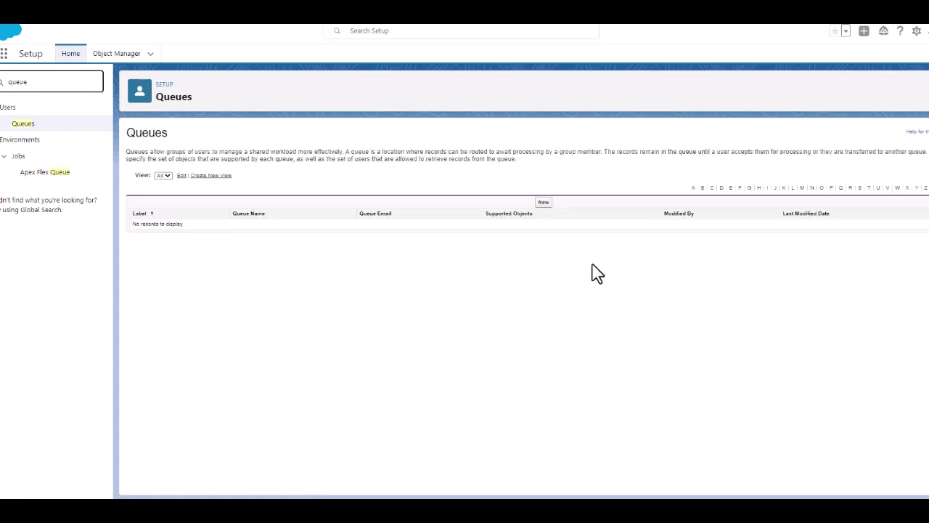
left_click(543, 207)
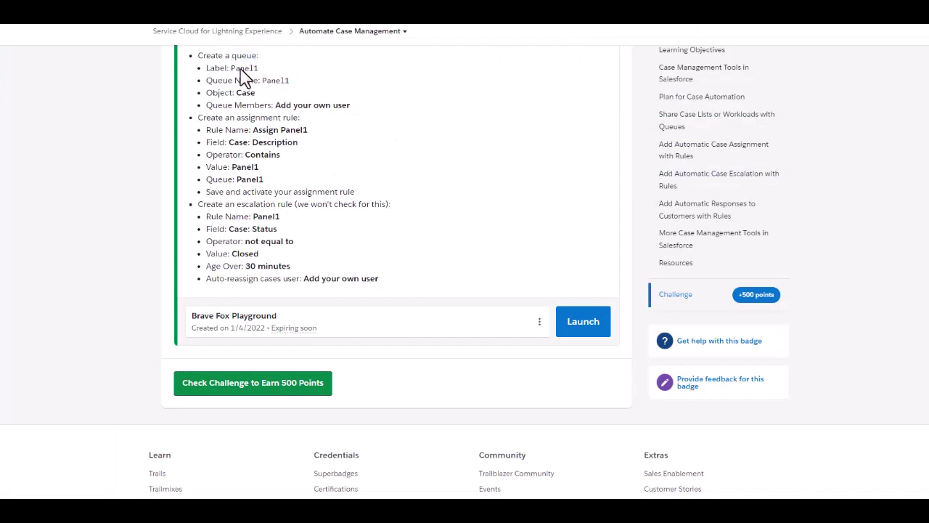
Label the new queue Panel1 and add Case to its selected objects
double_click(242, 69)
right_click(252, 70)
left_click(262, 77)
key("alt+Tab")
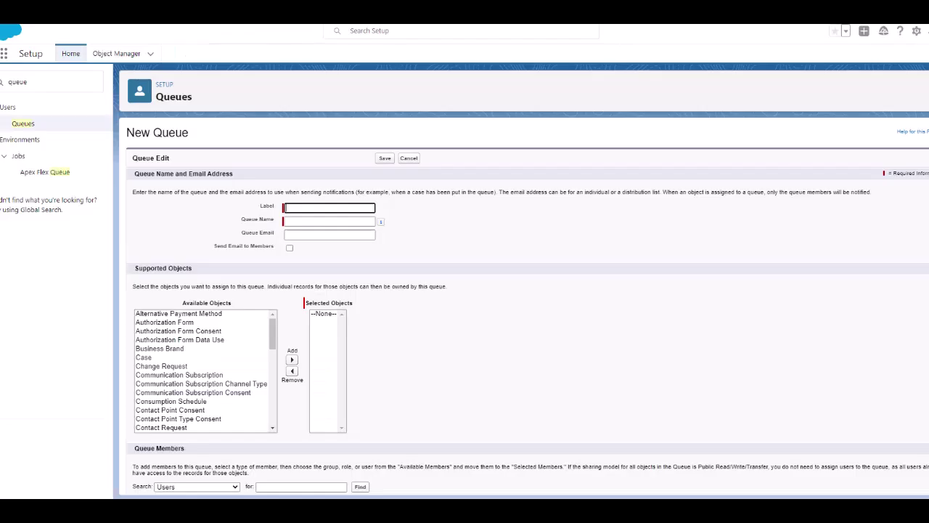
left_click(353, 209)
key("ctrl+v")
left_click(472, 249)
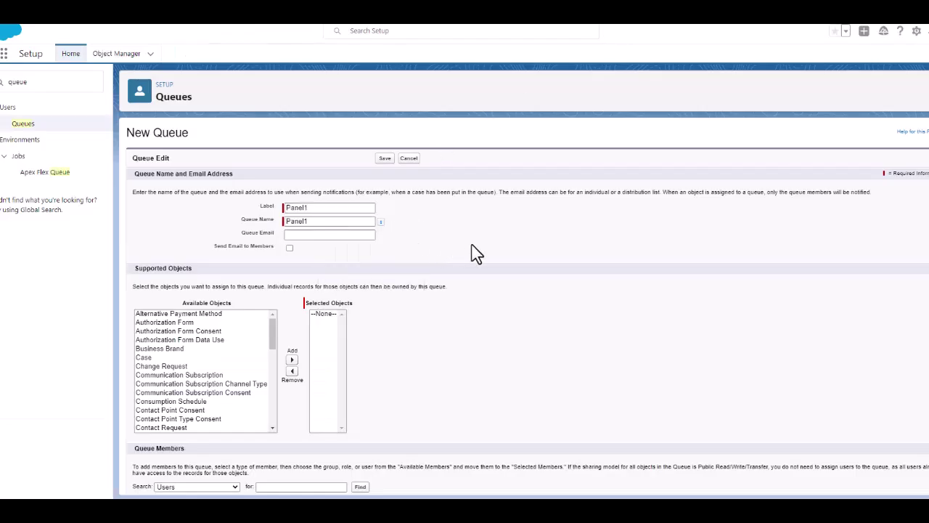
left_click(161, 356)
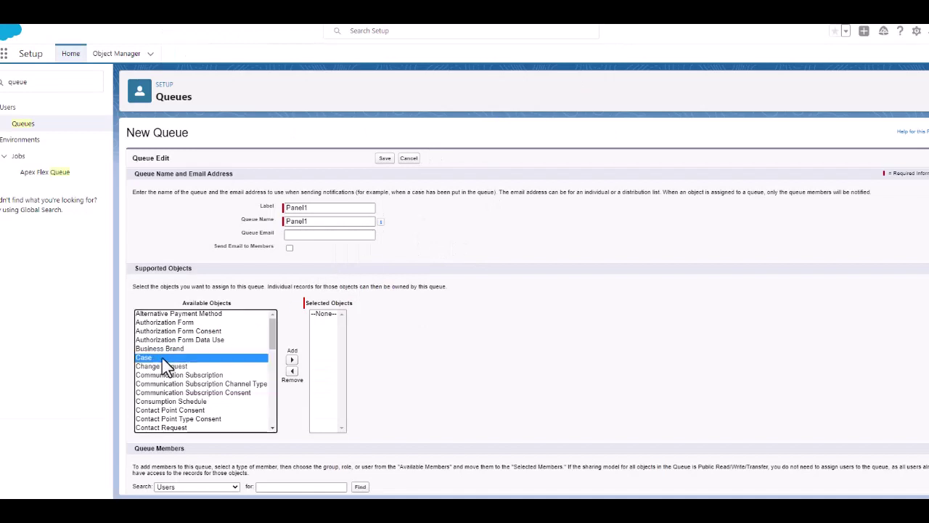
left_click(292, 359)
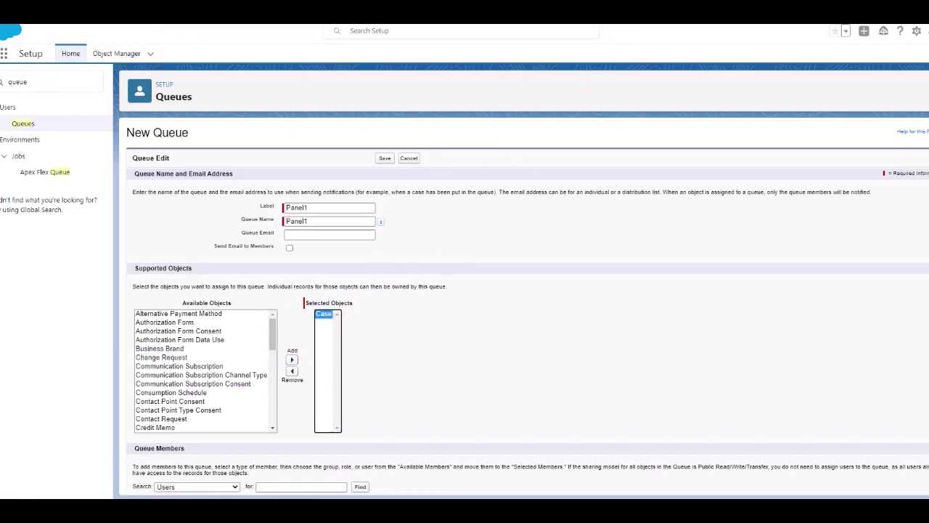
Recheck the challenge requirements and save the Panel1 queue
key("alt+Tab")
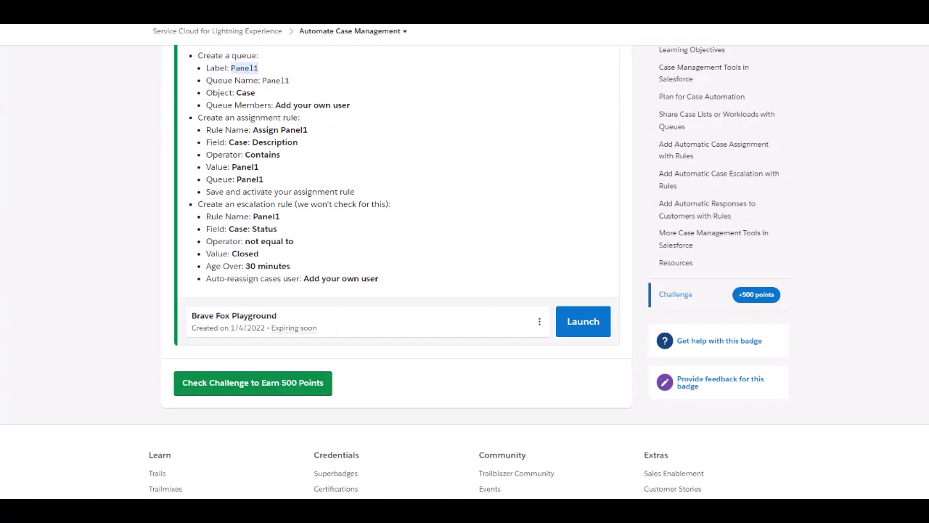
key("alt+Tab")
scroll(269, 415, "down", 2)
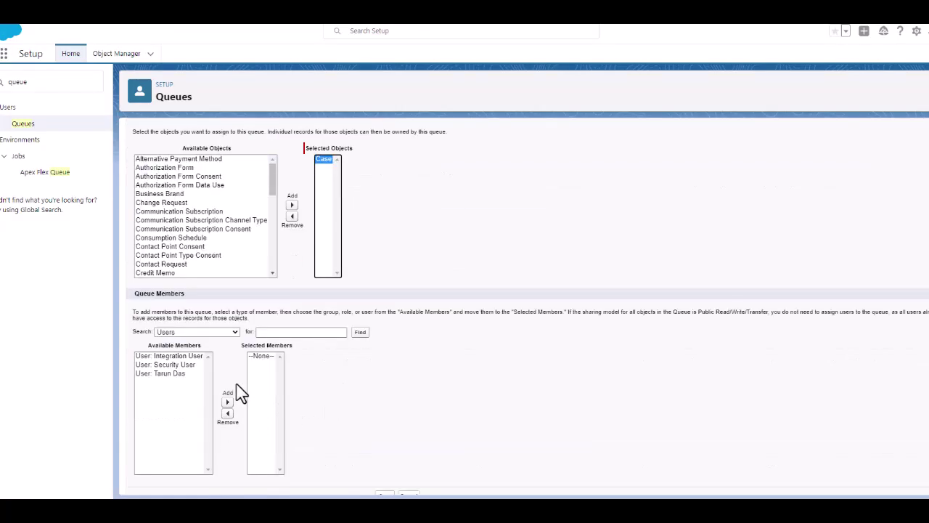
scroll(269, 369, "up", 3)
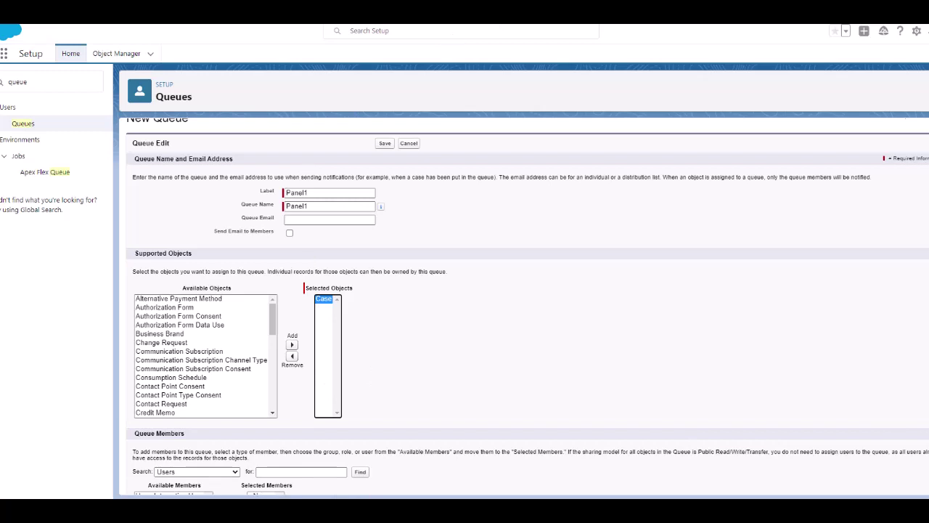
scroll(528, 305, "up", 1)
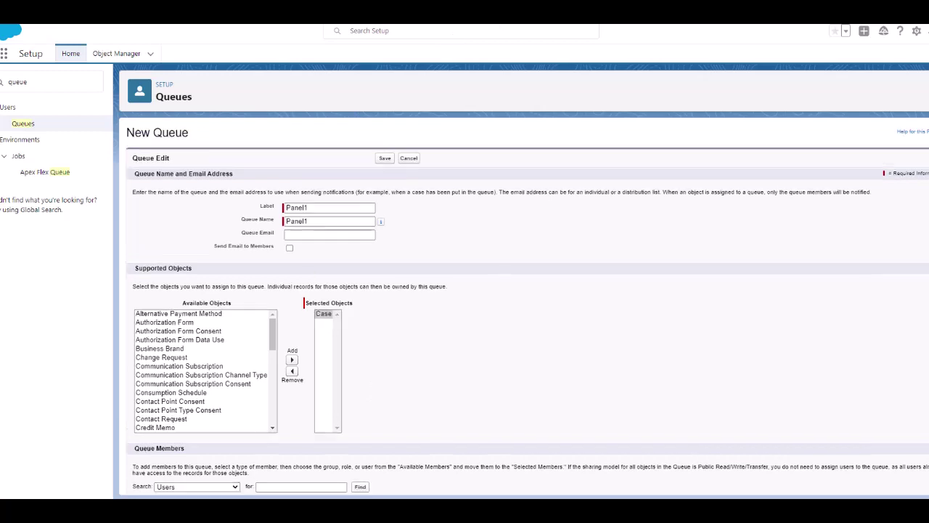
left_click(385, 158)
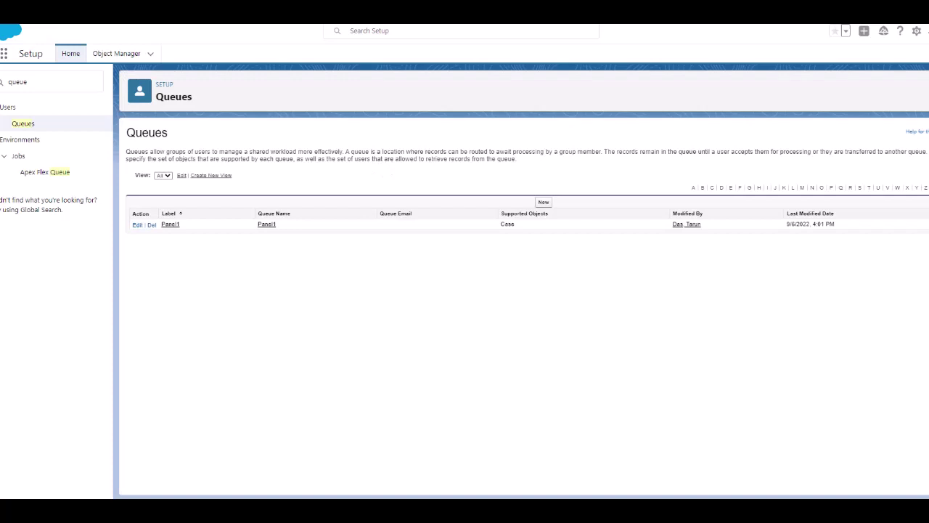
key("alt+Tab")
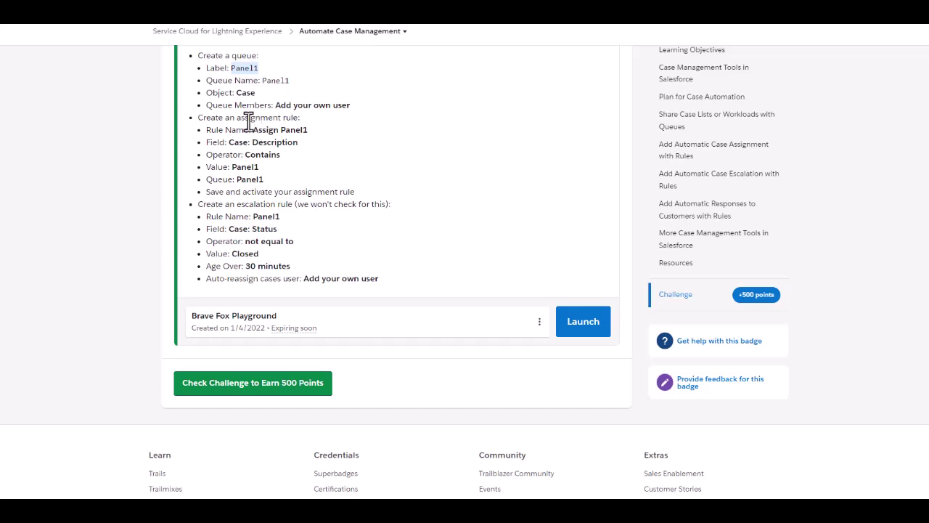
Open Case Assignment Rules in Setup, start a new rule, and copy the name Assign Panel1
left_click_drag(238, 118, 296, 118)
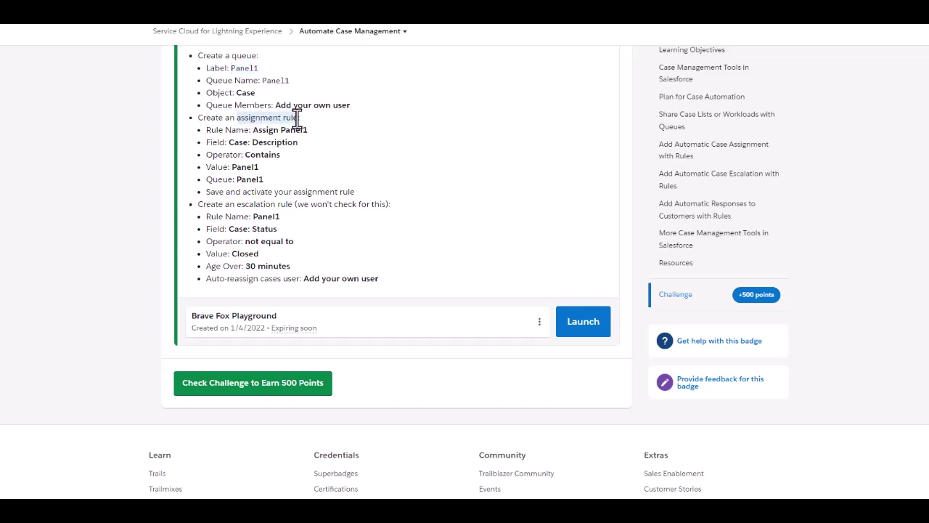
right_click(297, 119)
left_click(320, 125)
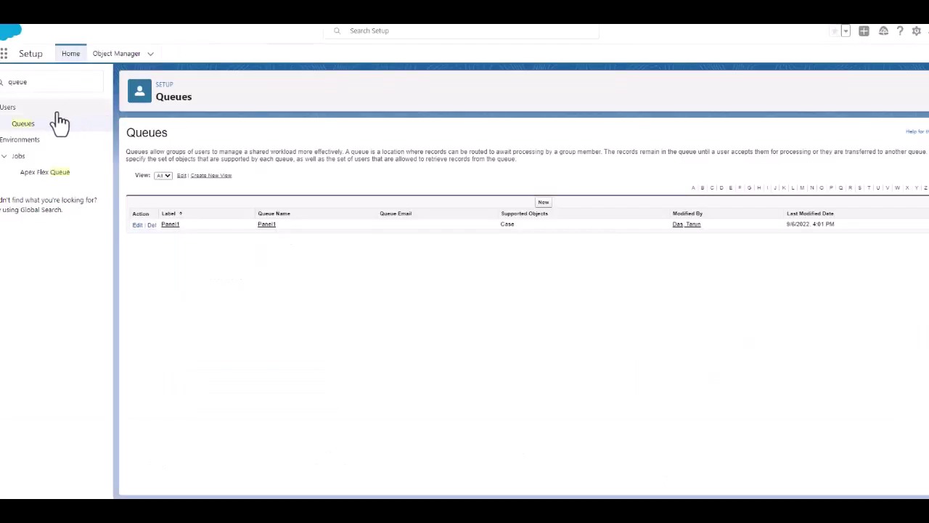
double_click(48, 82)
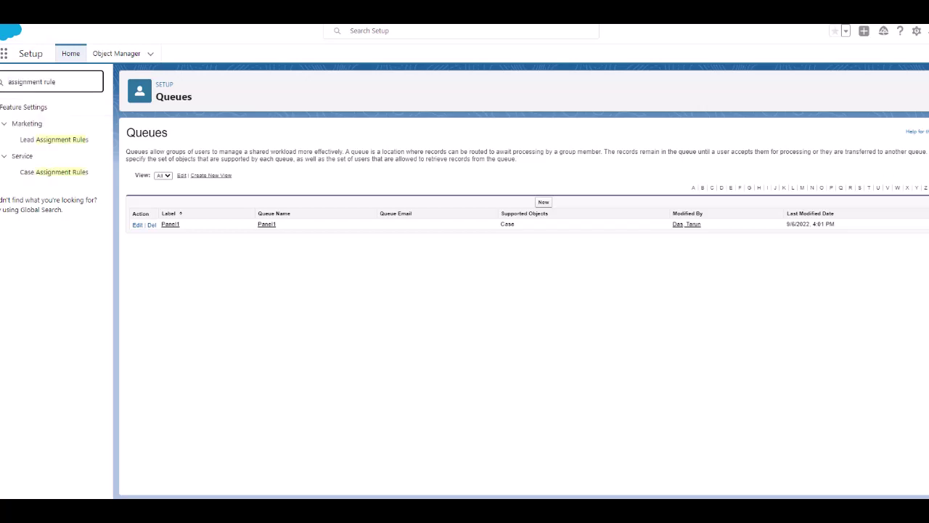
left_click(53, 174)
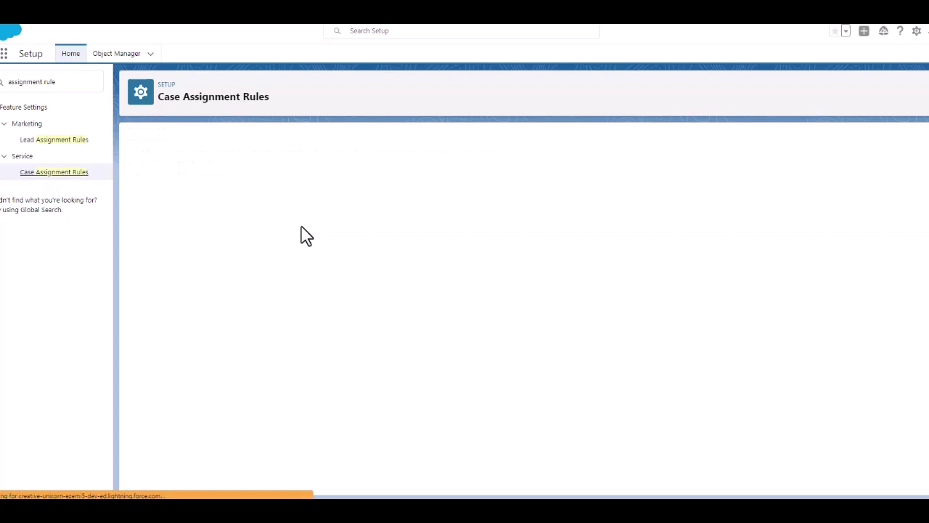
left_click(392, 193)
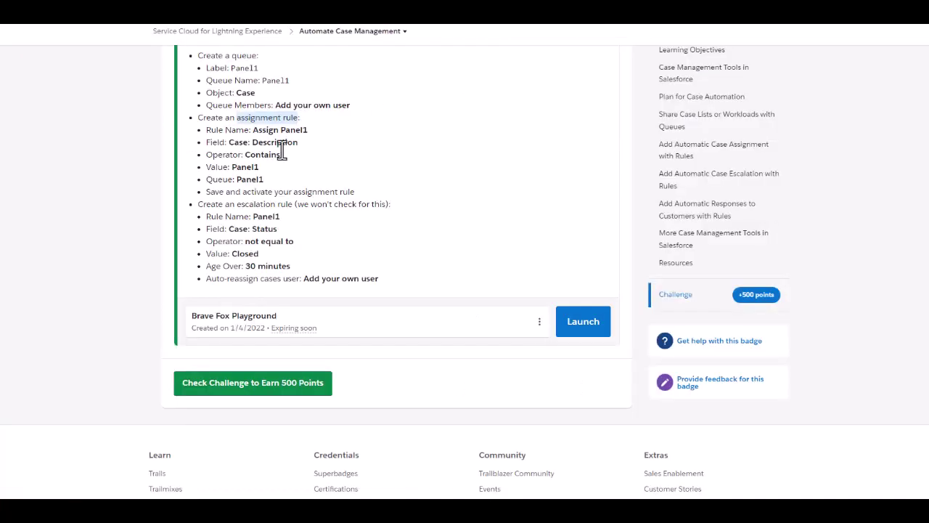
left_click_drag(253, 130, 309, 130)
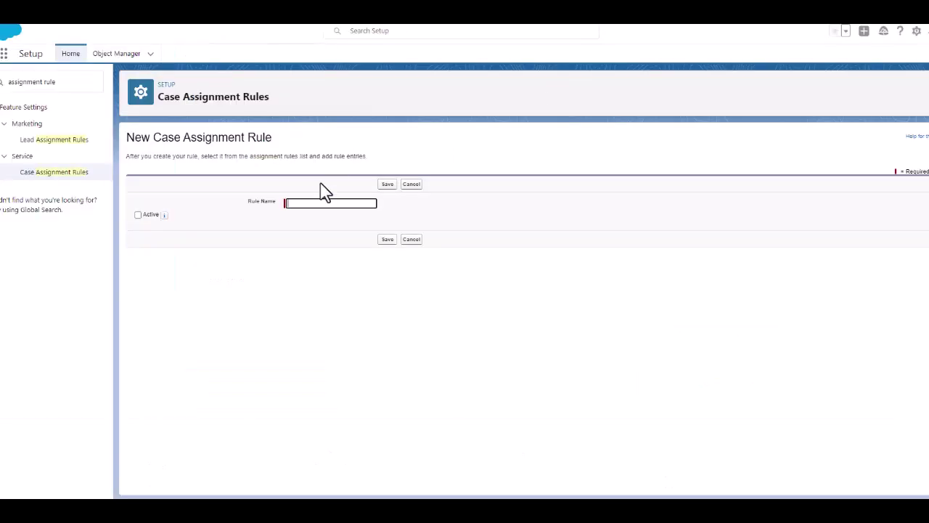
Save a rule named Assign Panel1, then edit it to mark it Active
key("ctrl+v")
left_click(388, 239)
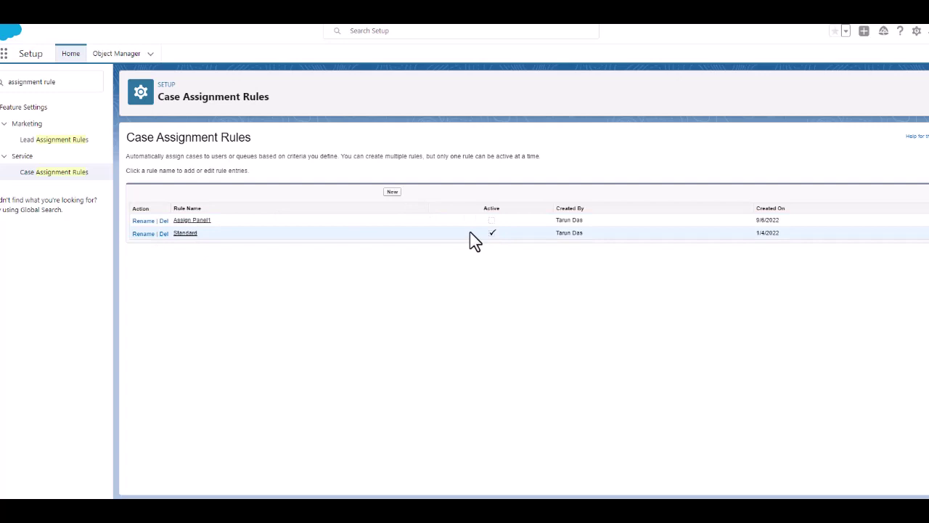
left_click(200, 224)
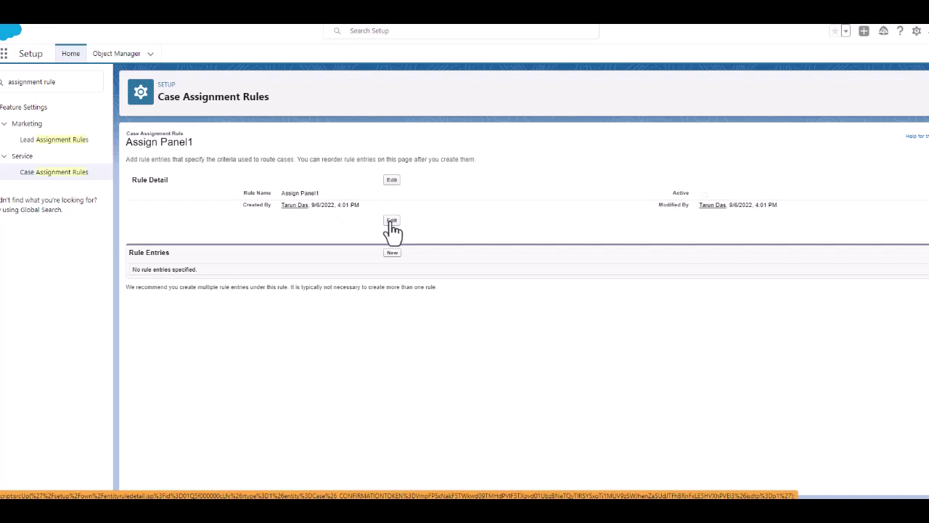
left_click(391, 221)
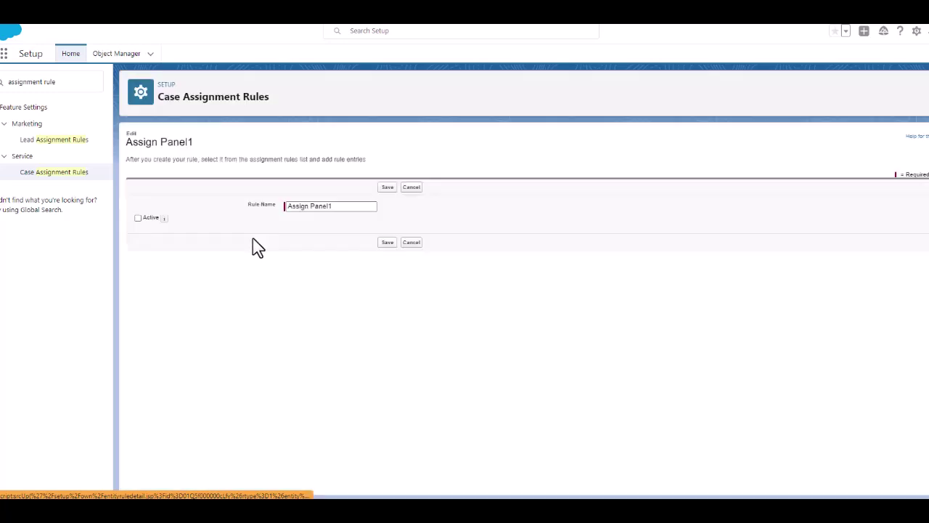
left_click(138, 218)
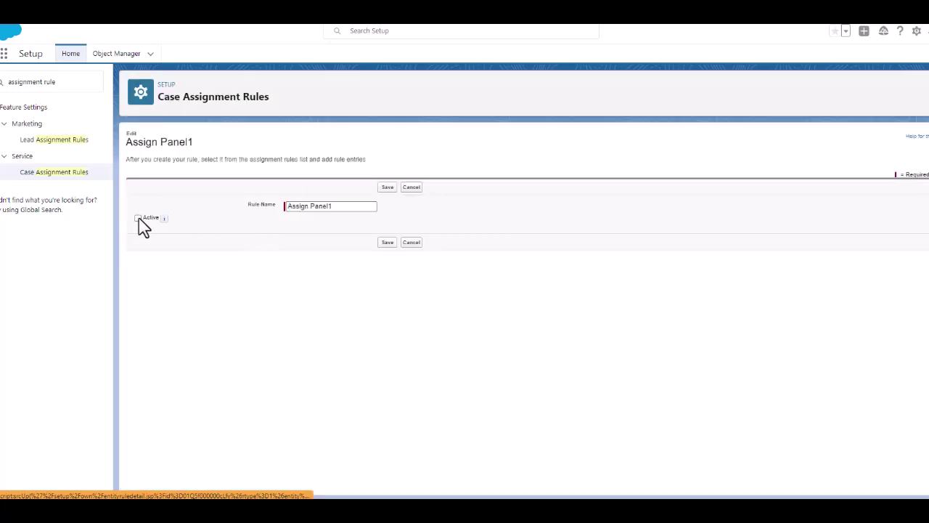
left_click(386, 244)
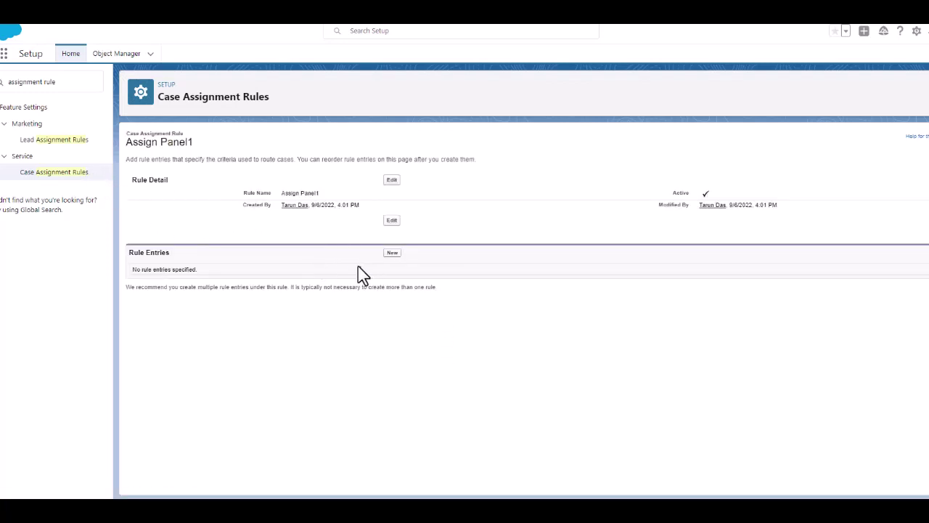
Add a new rule entry with sort order 1 and copy Panel1 from the challenge
left_click(393, 253)
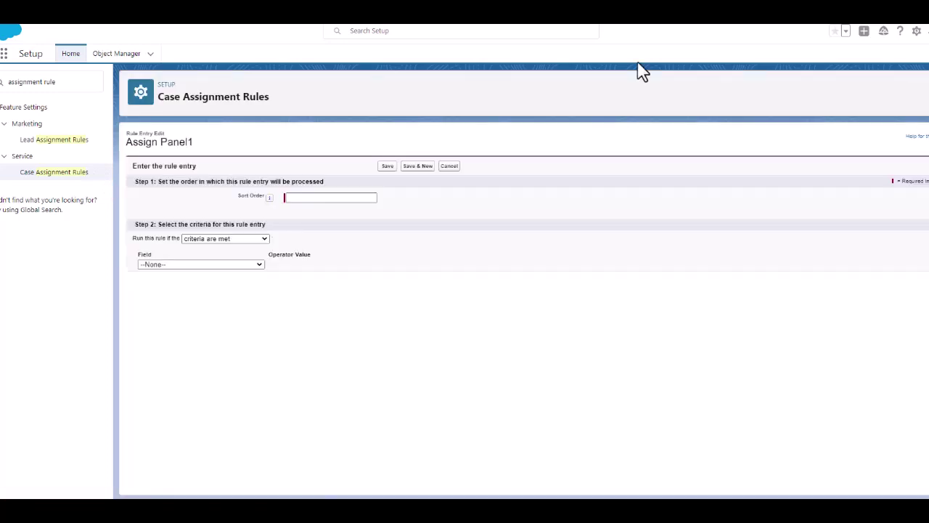
left_click(328, 198)
type("1")
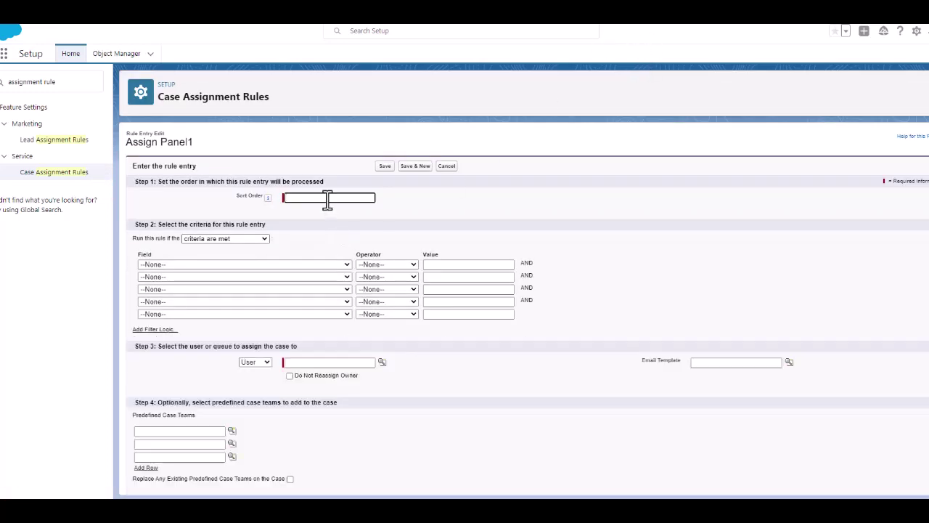
left_click(533, 59)
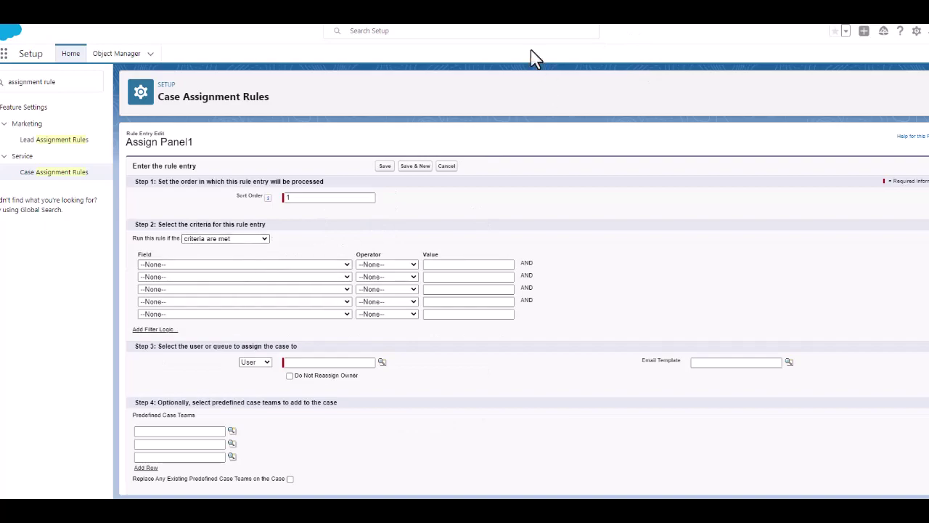
key("ctrl+Tab")
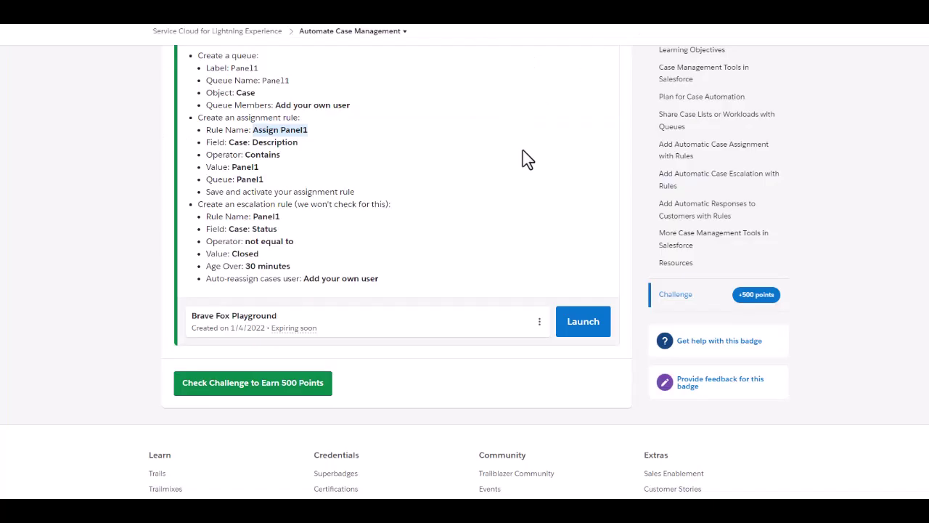
double_click(234, 169)
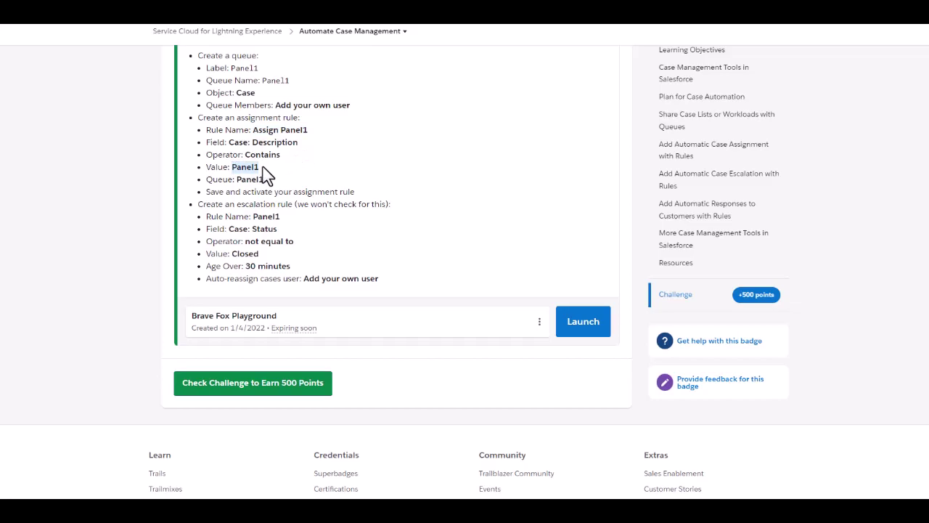
right_click(250, 167)
left_click(272, 174)
key("ctrl+Tab")
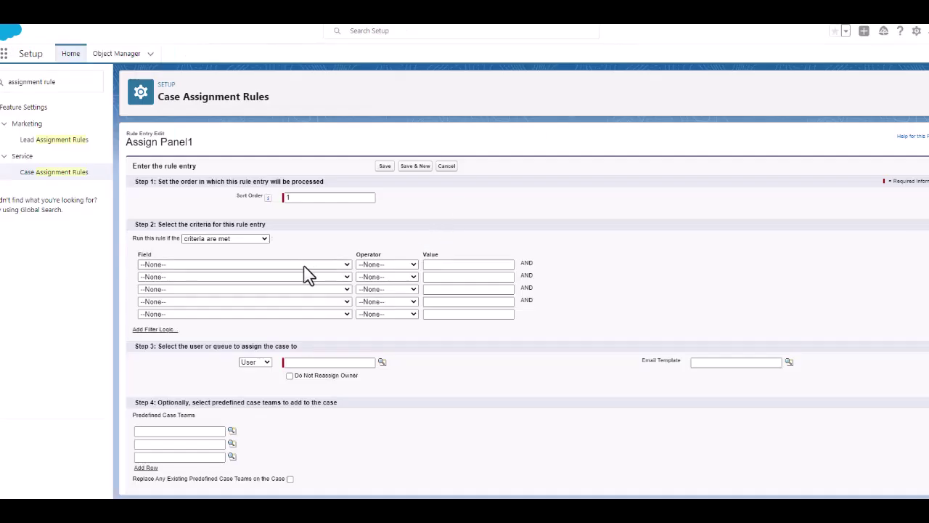
Set the entry criterion to Case: Description contains Panel1
left_click(305, 264)
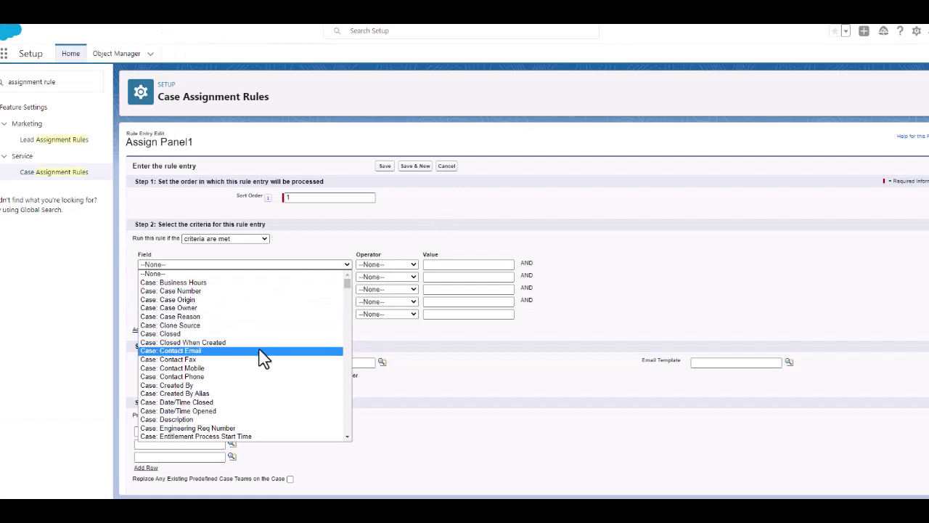
left_click(249, 420)
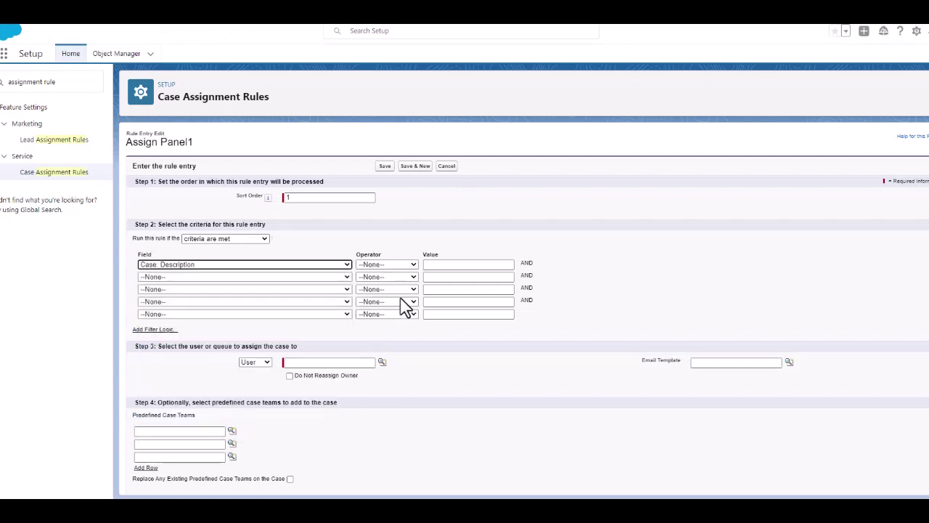
left_click(396, 266)
left_click(395, 301)
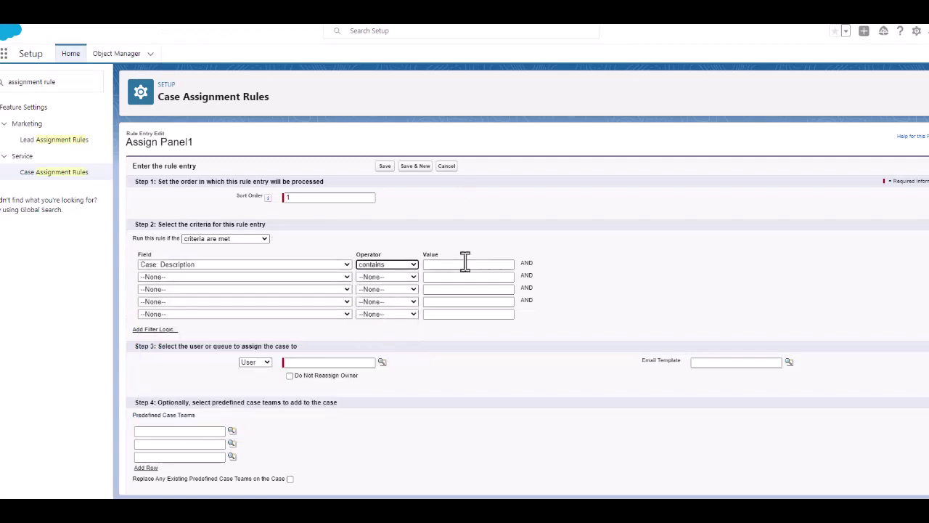
left_click(465, 264)
type("Panel1")
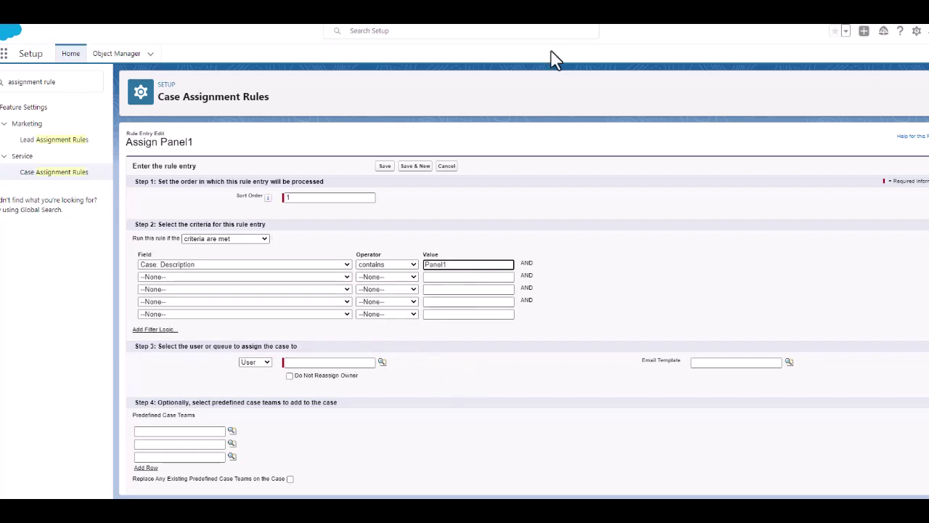
key("ctrl+Tab")
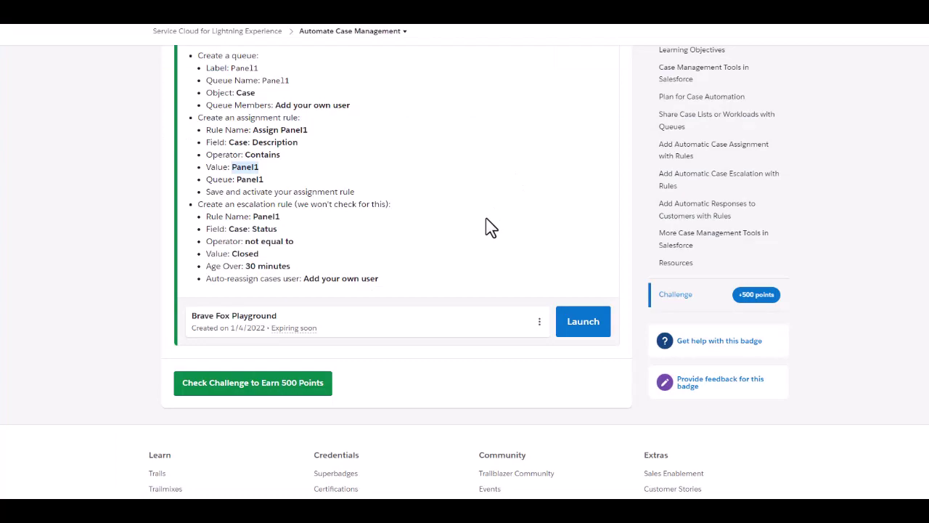
key("ctrl+Tab")
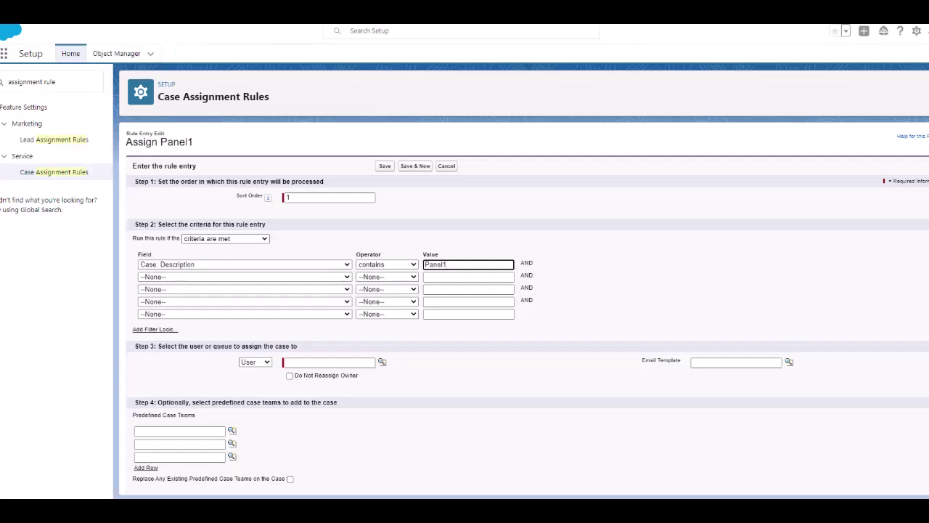
Assign matching cases to the Panel1 queue using the Embed_a_Survey_Link email template
left_click(254, 361)
left_click(252, 383)
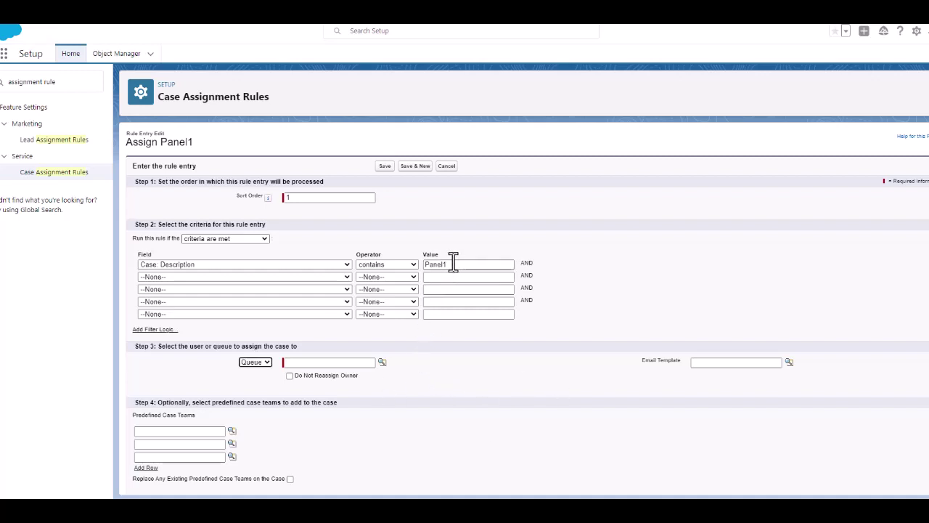
left_click_drag(449, 264, 411, 269)
key("ctrl+c")
left_click(353, 362)
key("ctrl+v")
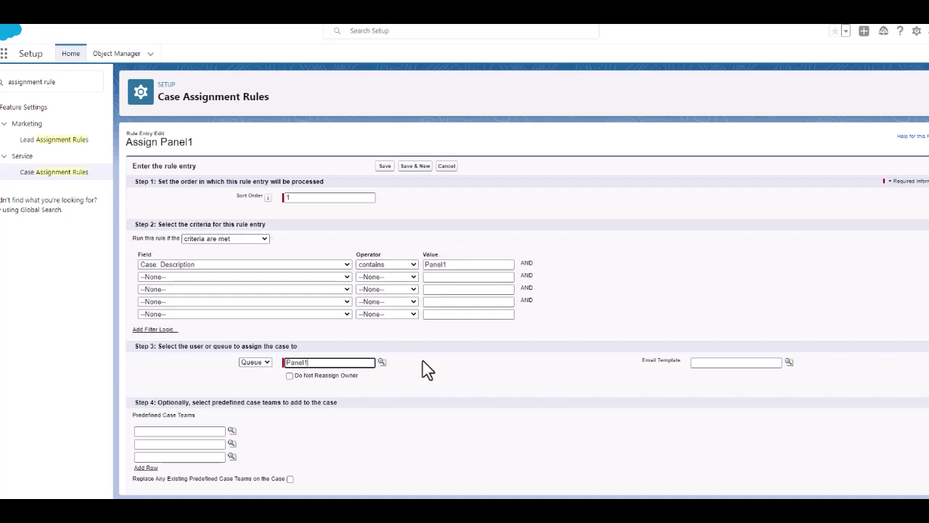
left_click(789, 363)
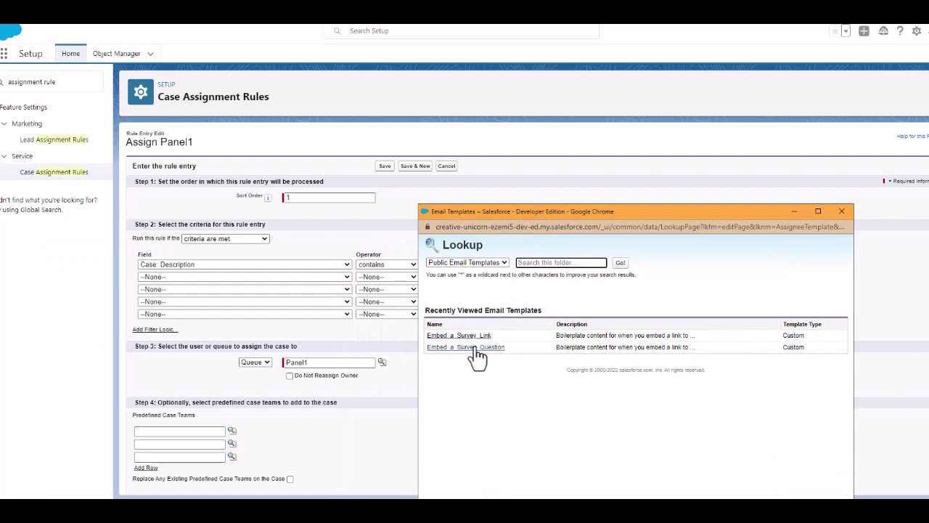
left_click(472, 336)
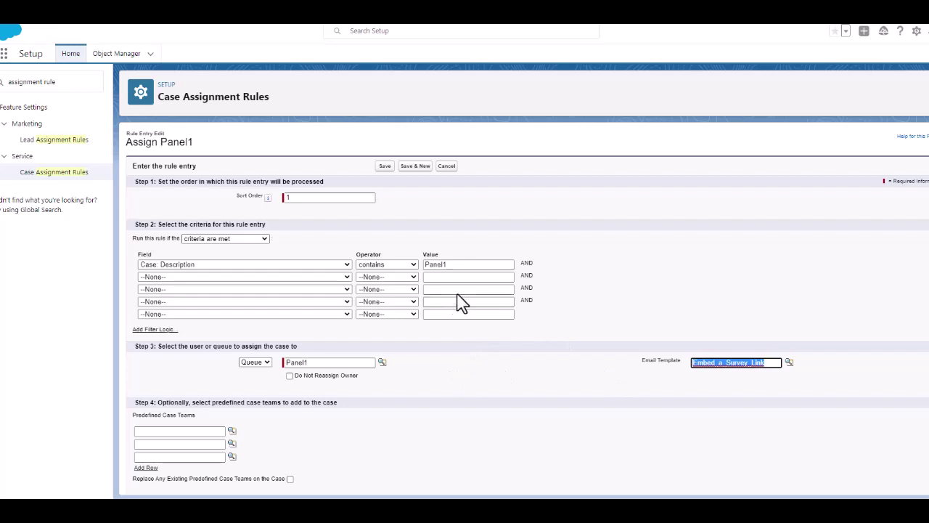
Save the rule entry, then open Escalation Rules via a Quick Find search for 'escalation rule'
left_click(385, 166)
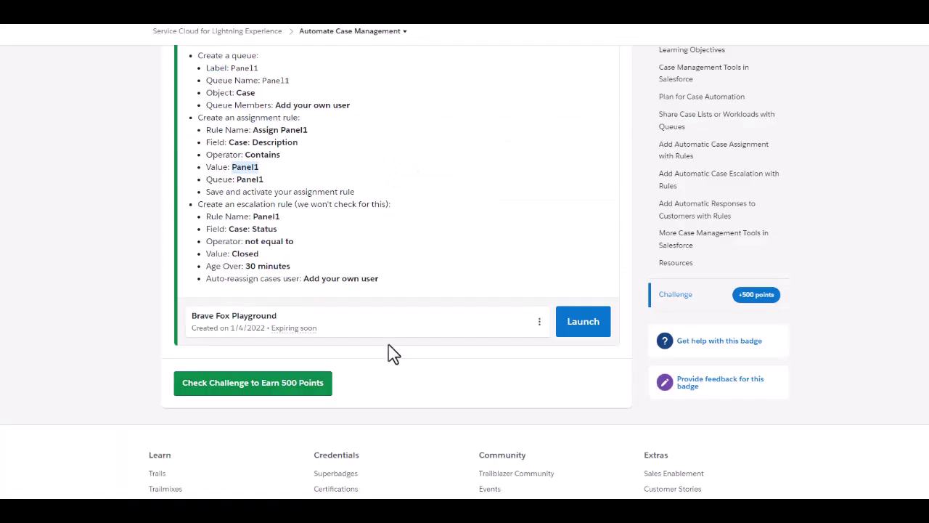
left_click_drag(237, 204, 290, 207)
right_click(291, 208)
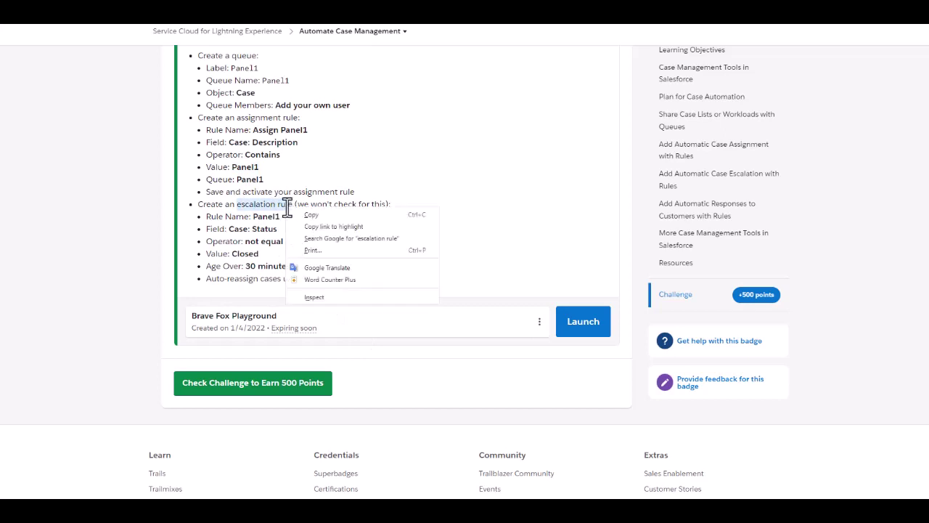
left_click(341, 213)
key("alt+Tab")
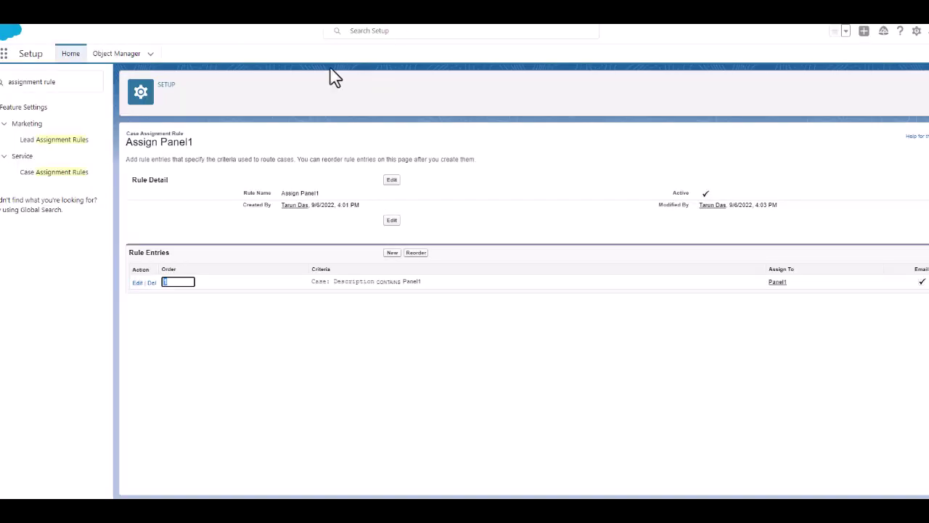
triple_click(87, 81)
key("ctrl+v")
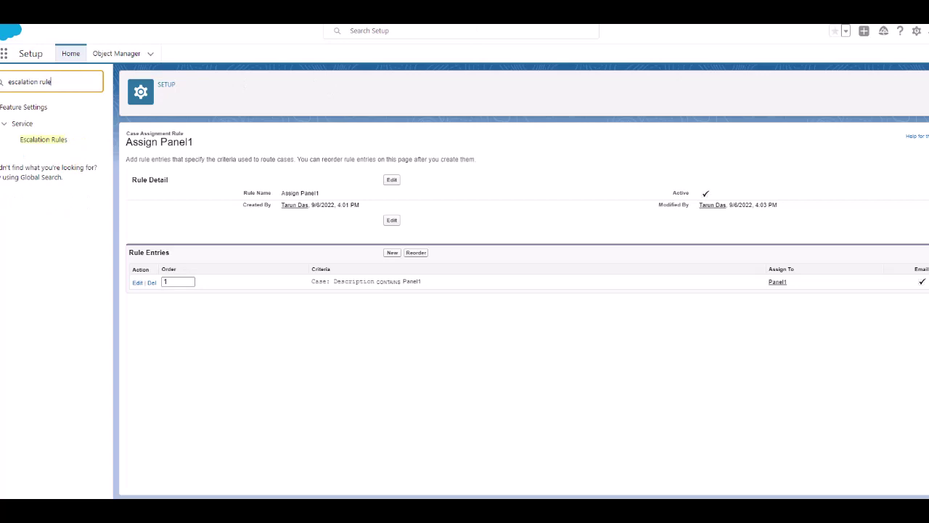
left_click(47, 141)
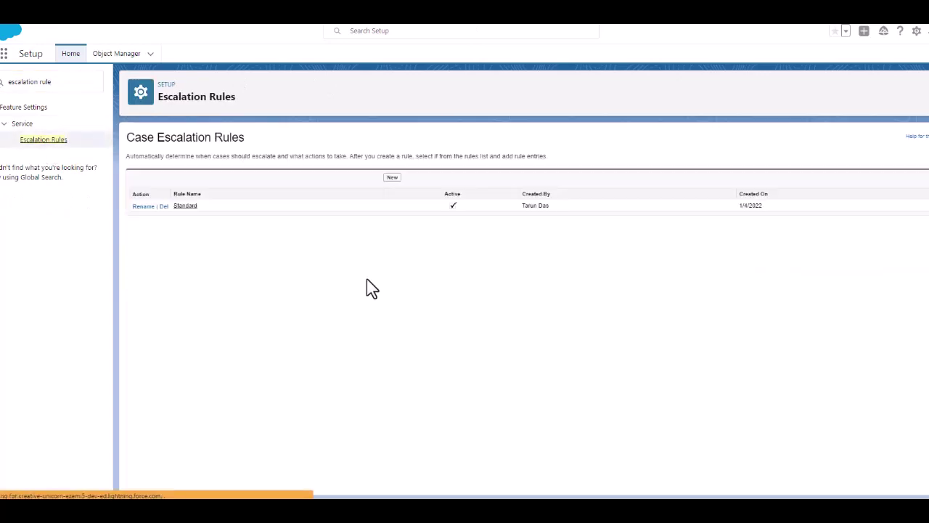
Create and save a new escalation rule named Panel1, marked Active
left_click(392, 179)
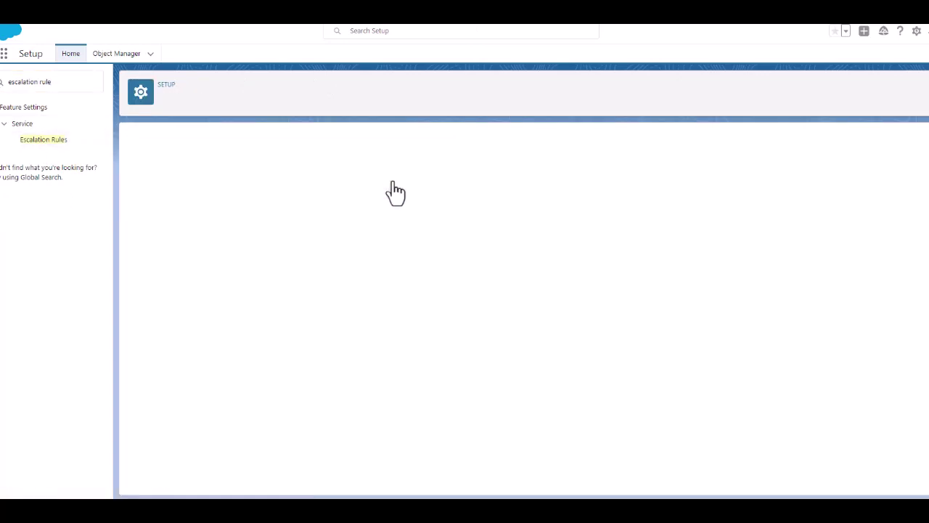
left_click(606, 24)
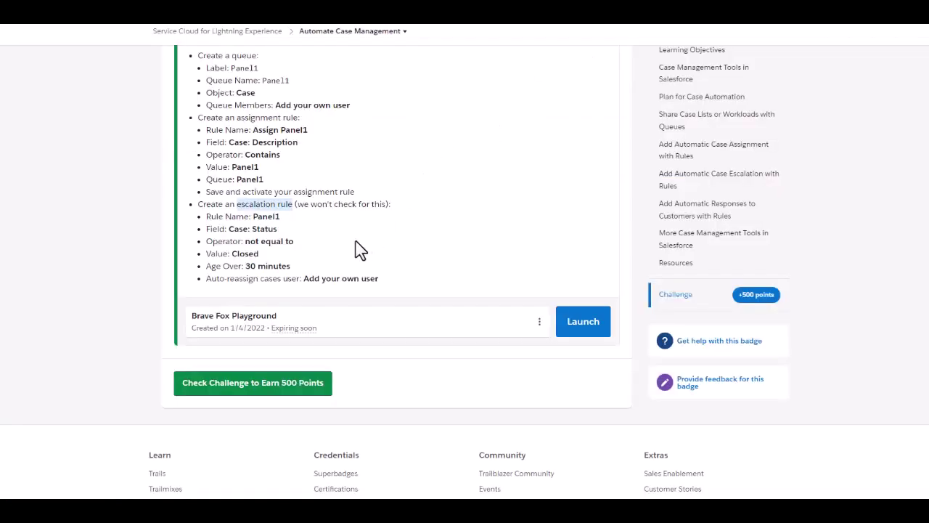
double_click(266, 216)
right_click(267, 217)
left_click(287, 225)
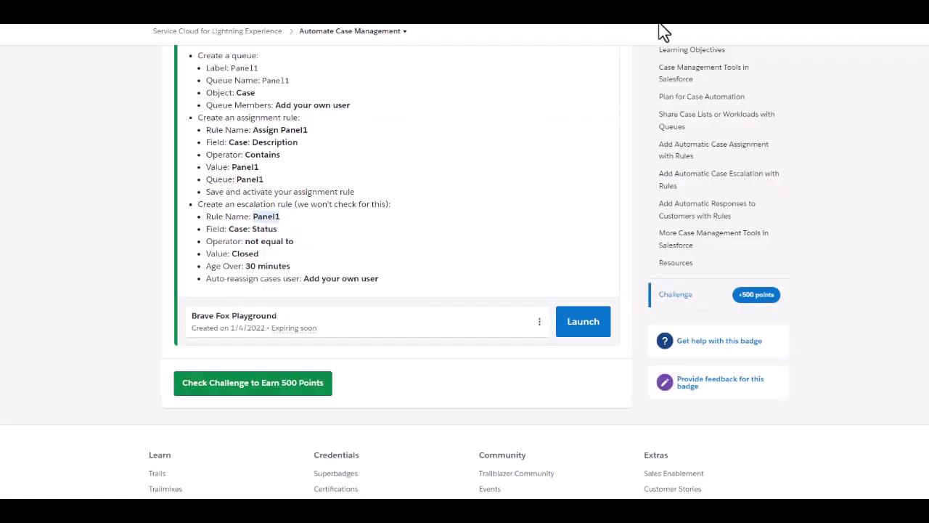
left_click(661, 24)
left_click(346, 206)
key("ctrl+v")
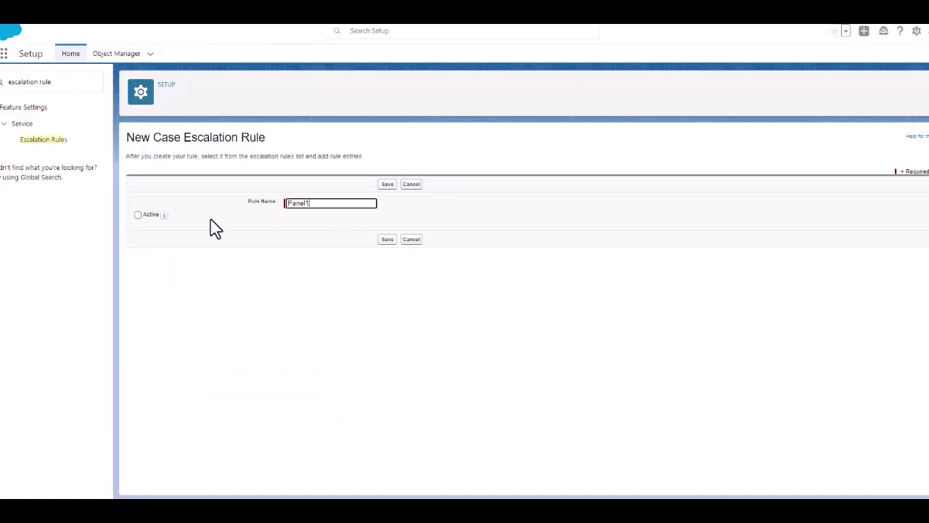
left_click(137, 215)
left_click(606, 24)
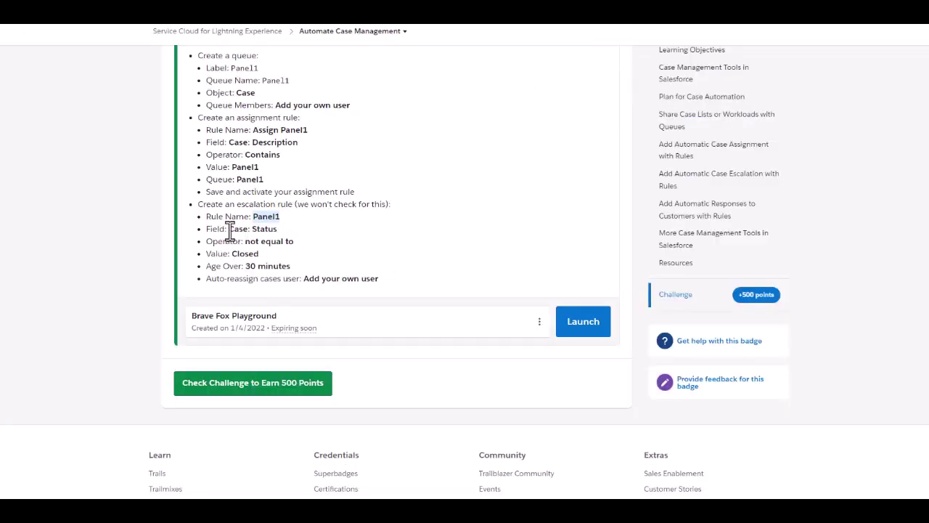
left_click_drag(229, 228, 277, 229)
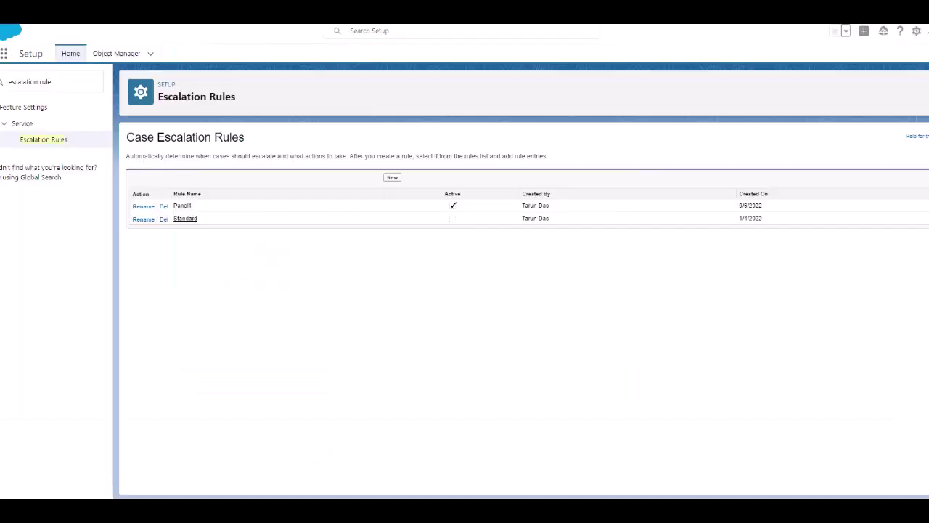
Start a Panel1 escalation rule entry with sort order 1 on field Case: Status
left_click(641, 25)
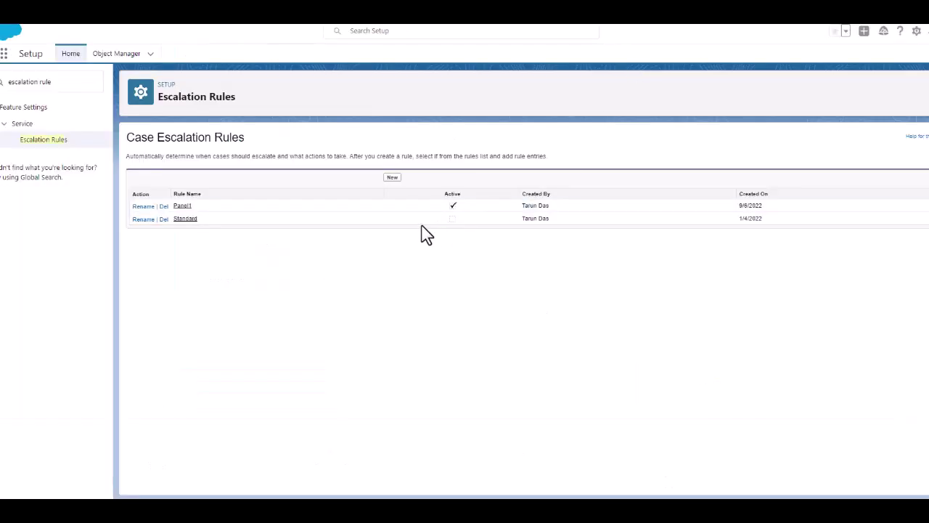
left_click(182, 207)
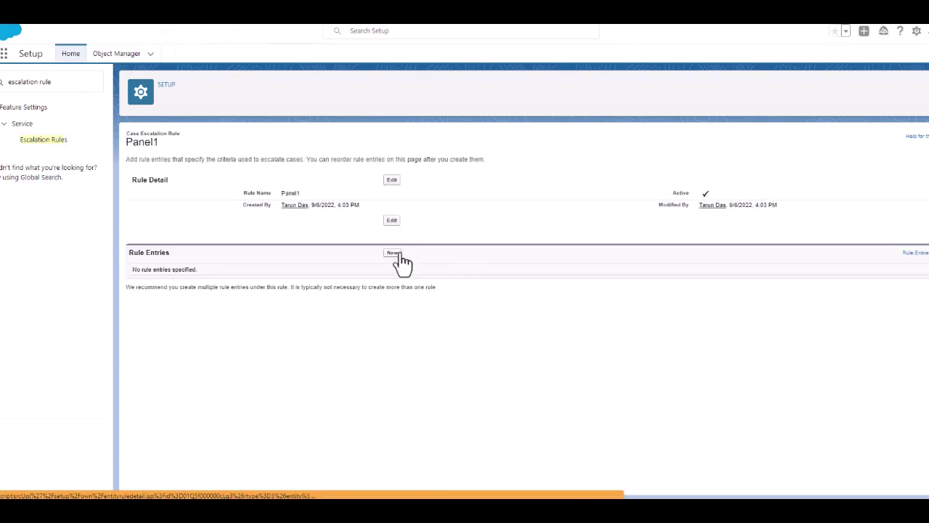
left_click(398, 254)
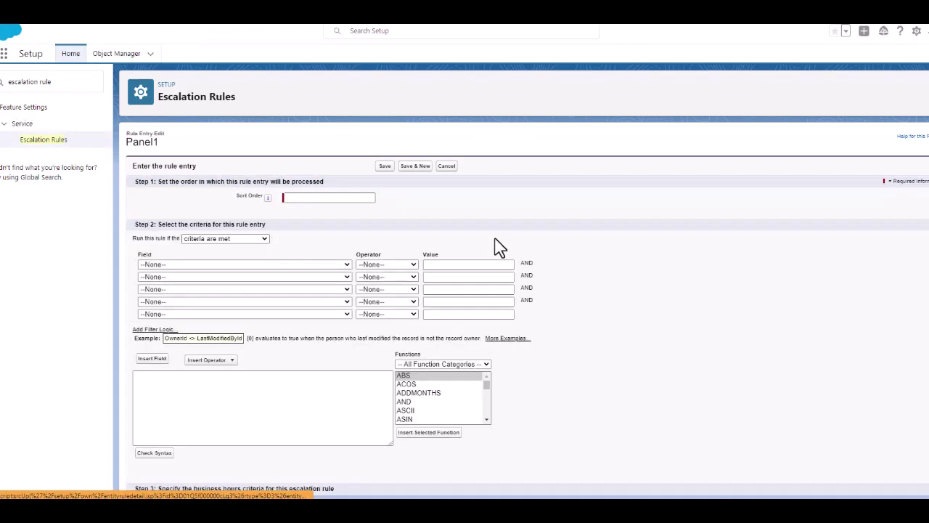
type("1")
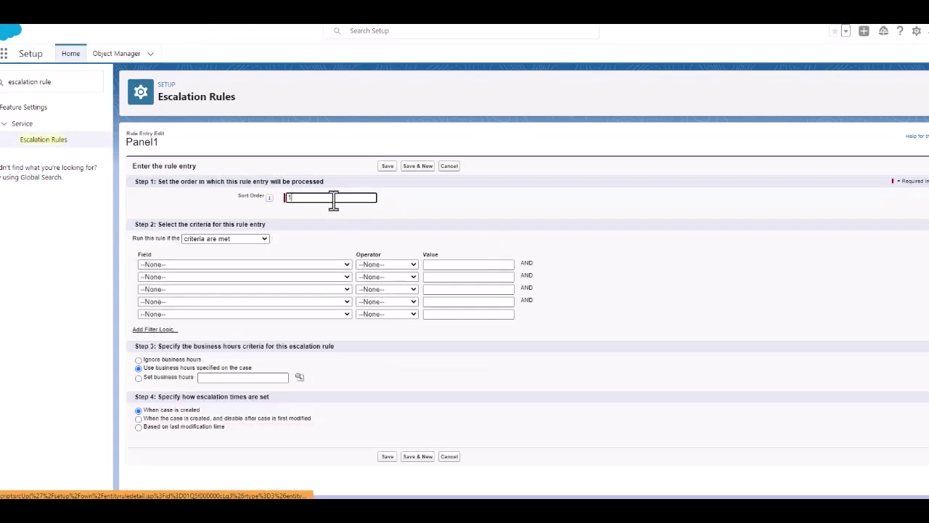
left_click(291, 267)
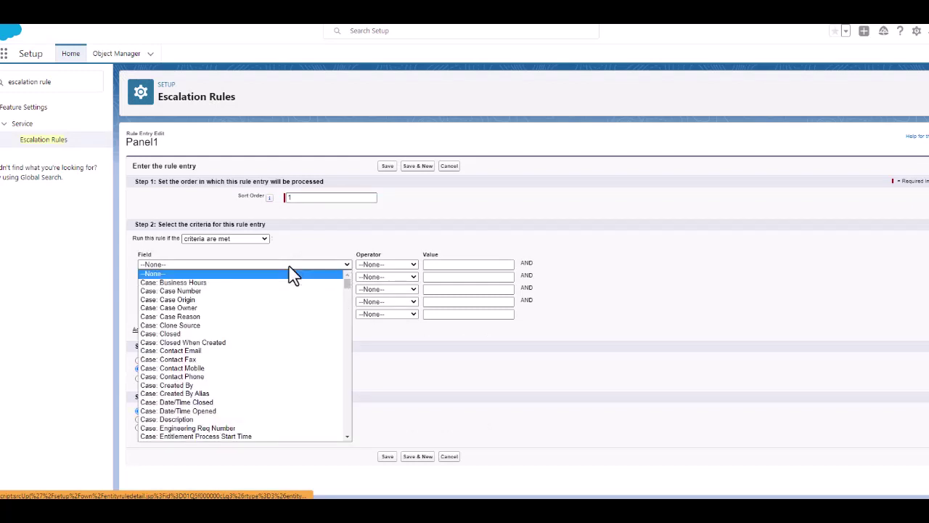
key("ctrl+Tab")
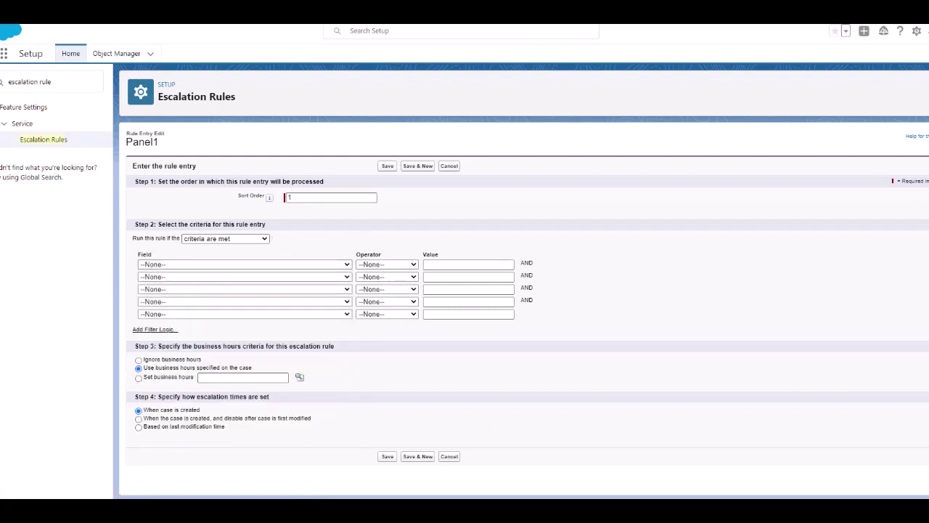
key("ctrl+shift+Tab")
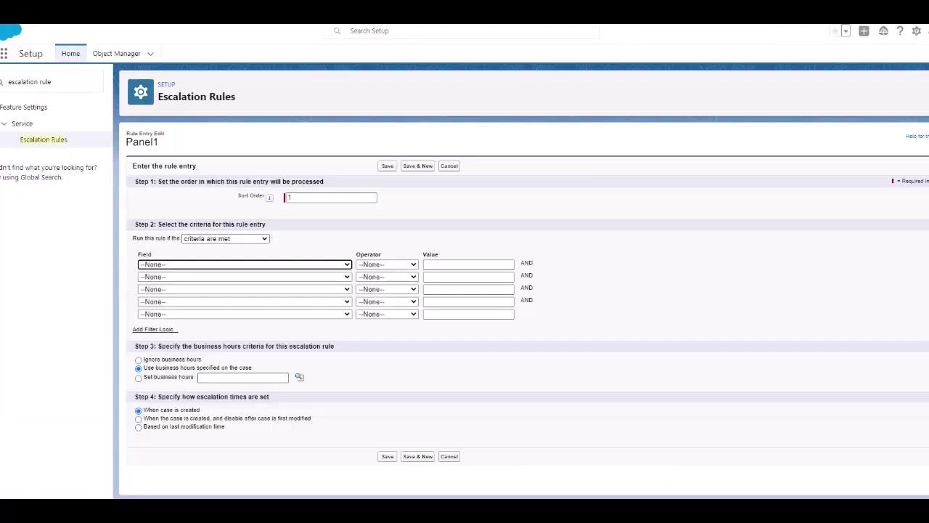
left_click(255, 268)
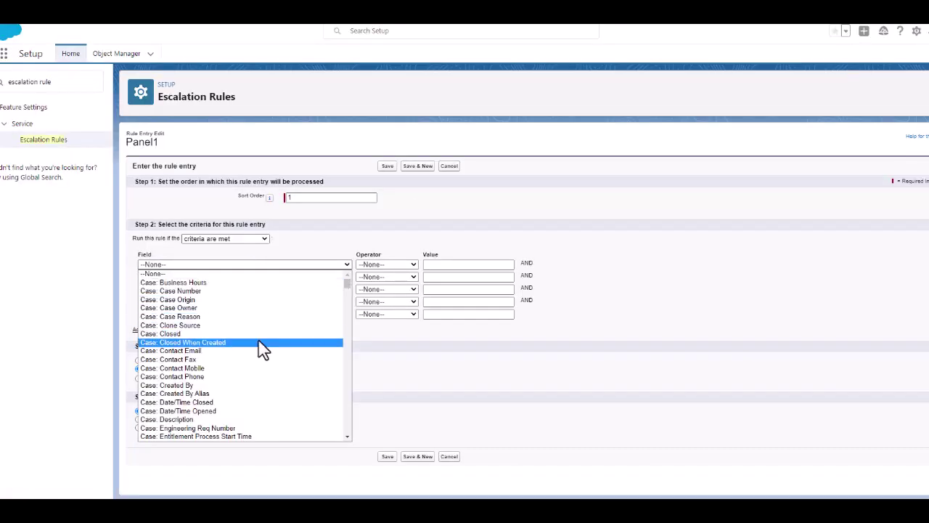
scroll(266, 347, "down", 5)
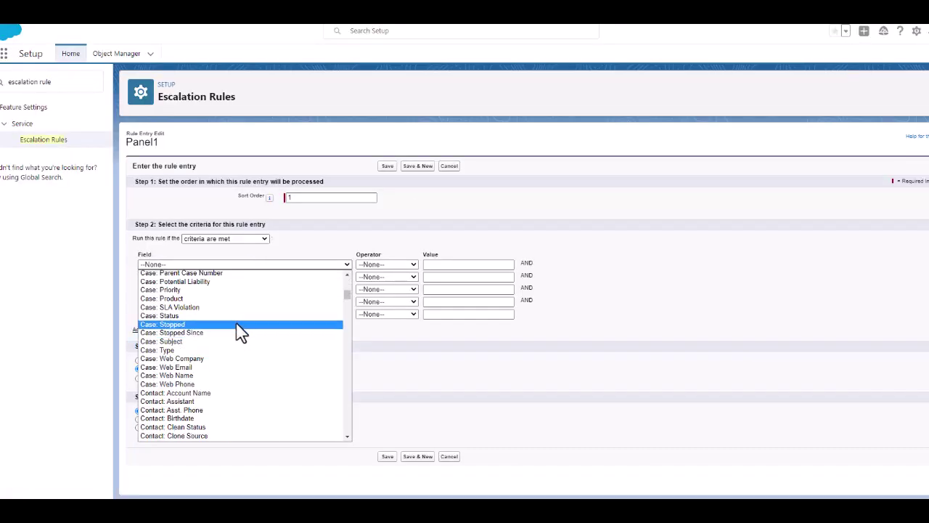
left_click(240, 317)
Complete the criterion as not equal to Closed, save the entry, and return to Trailhead
left_click(384, 266)
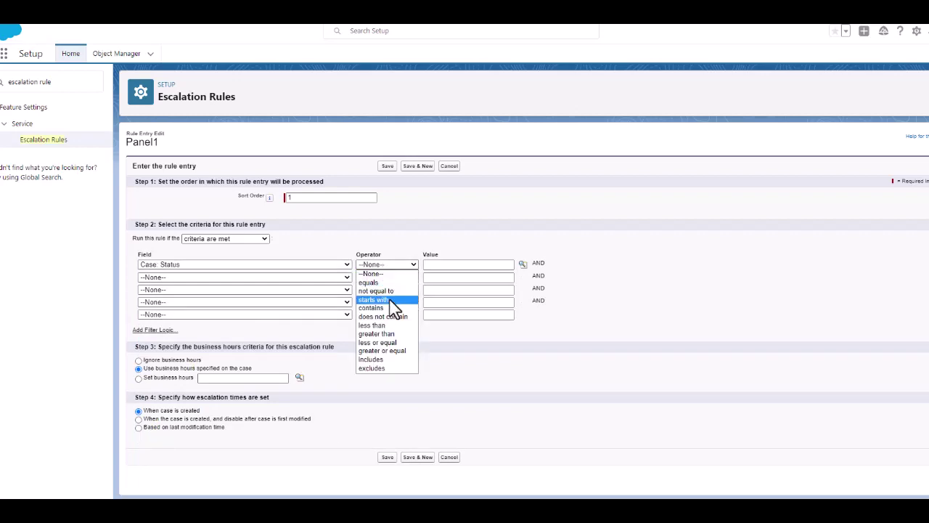
left_click(388, 291)
key("ctrl+Tab")
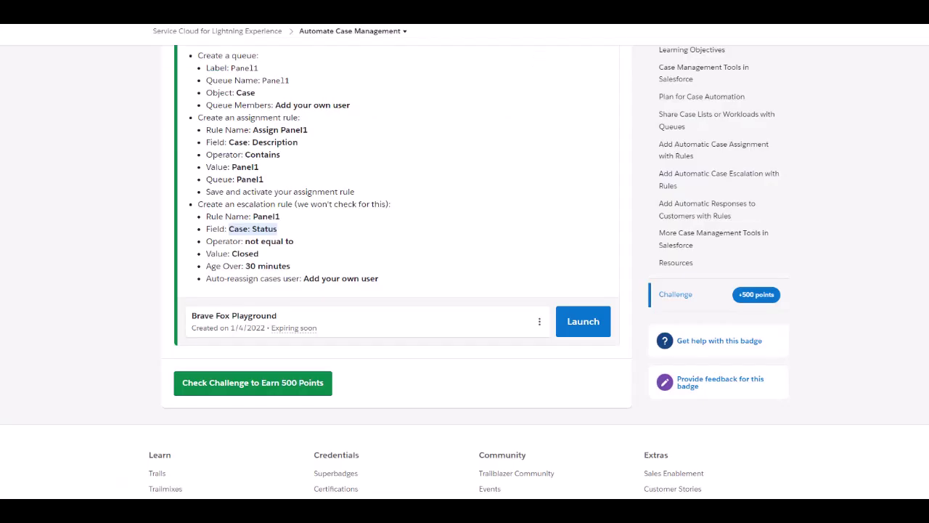
key("ctrl+shift+Tab")
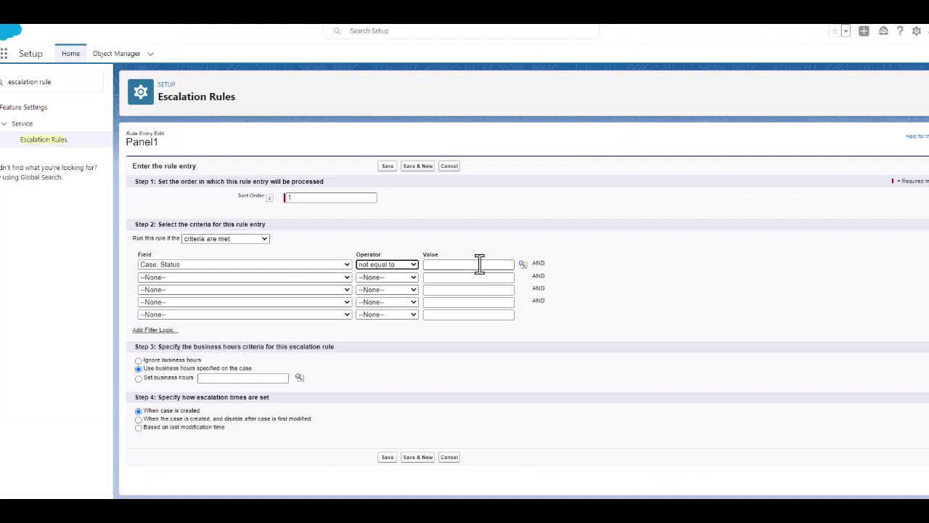
left_click(479, 264)
left_click(523, 264)
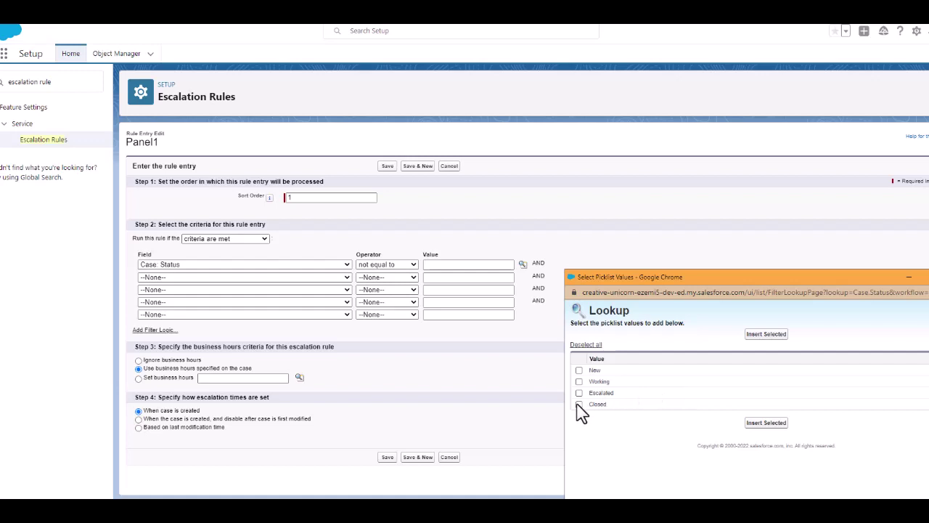
left_click(579, 404)
left_click(766, 423)
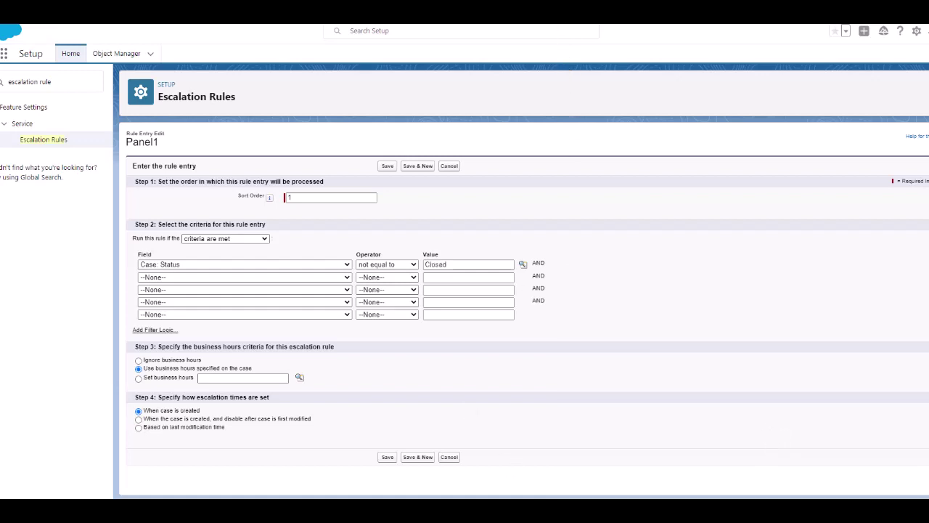
left_click(645, 26)
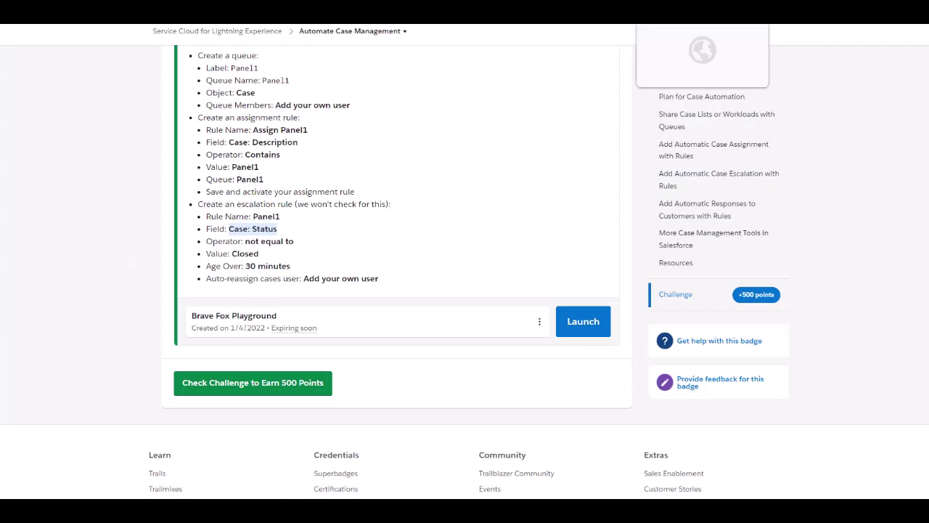
left_click(653, 26)
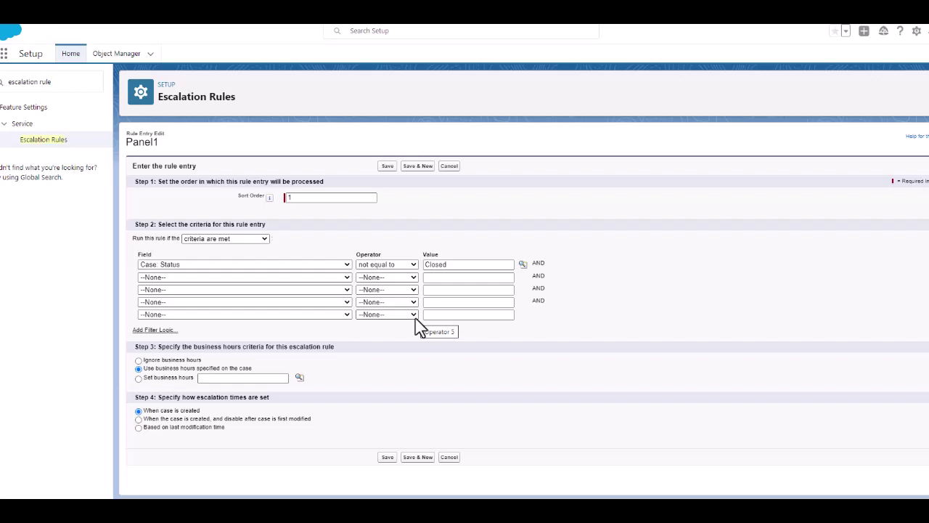
left_click(388, 457)
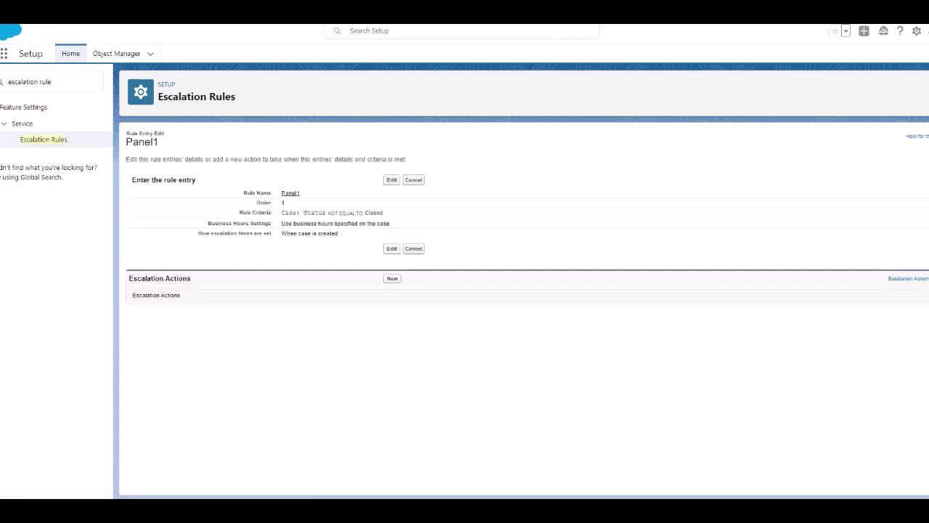
key("ctrl+Tab")
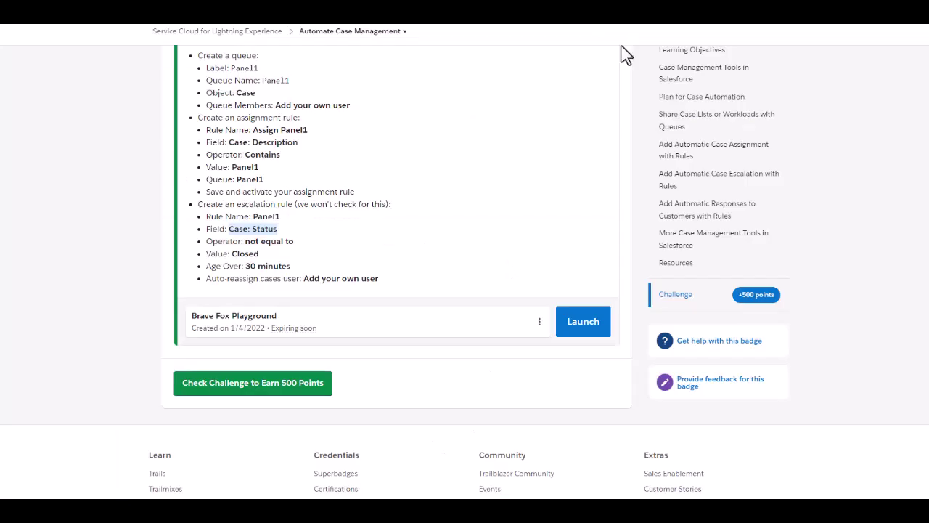
Verify the completed case management challenge to earn 500 points
left_click(247, 392)
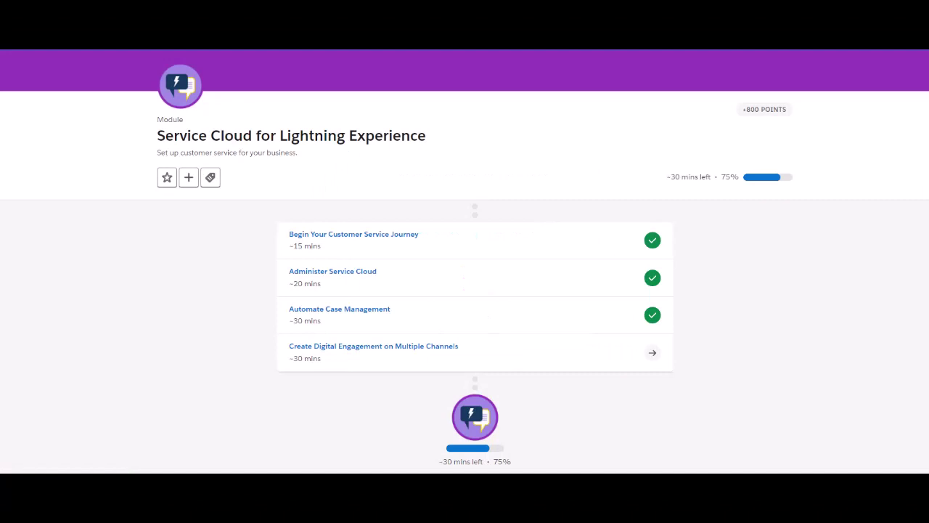
Open the Create Digital Engagement on Multiple Channels unit and read down to its 100-point quiz
left_click(383, 351)
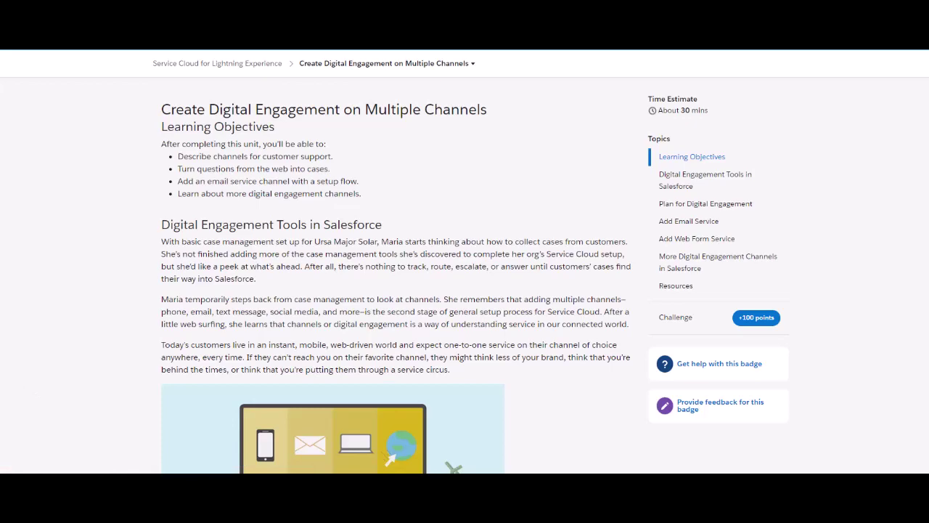
scroll(421, 303, "down", 3)
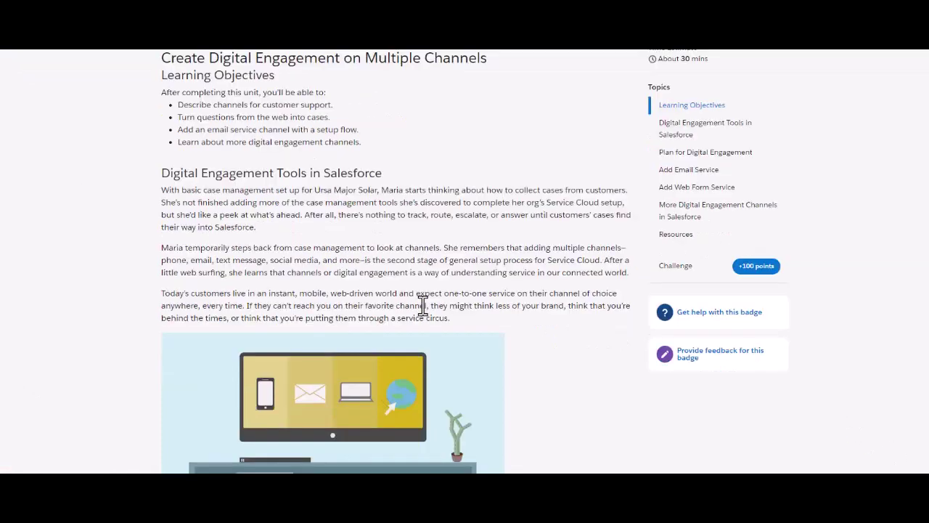
scroll(423, 305, "down", 9)
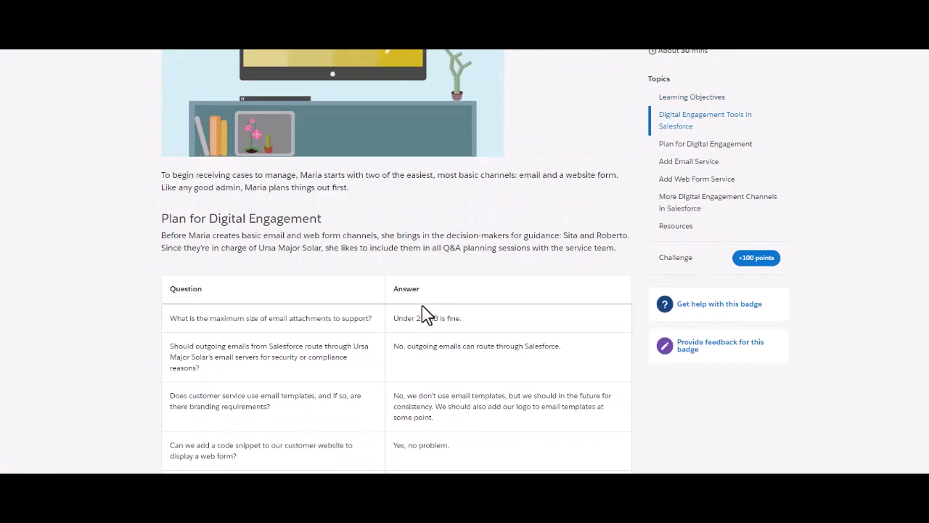
scroll(421, 306, "down", 15)
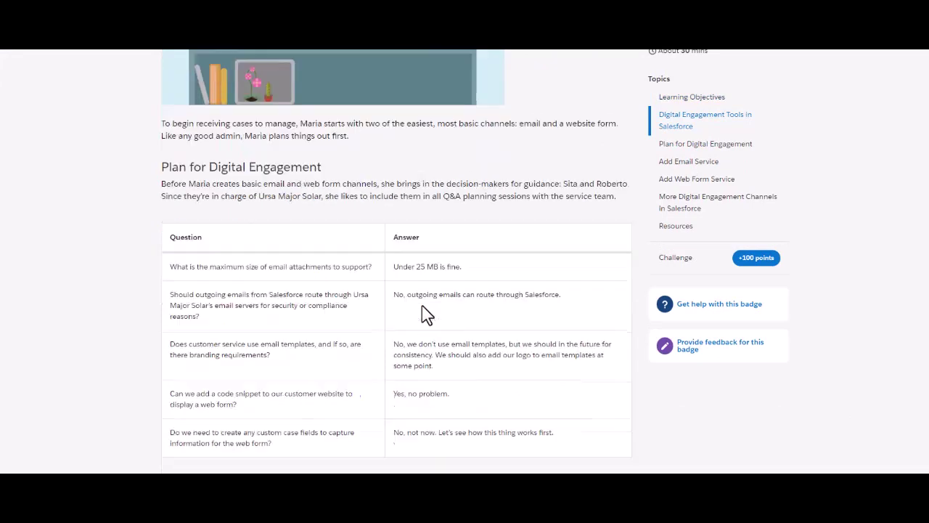
scroll(428, 321, "down", 2)
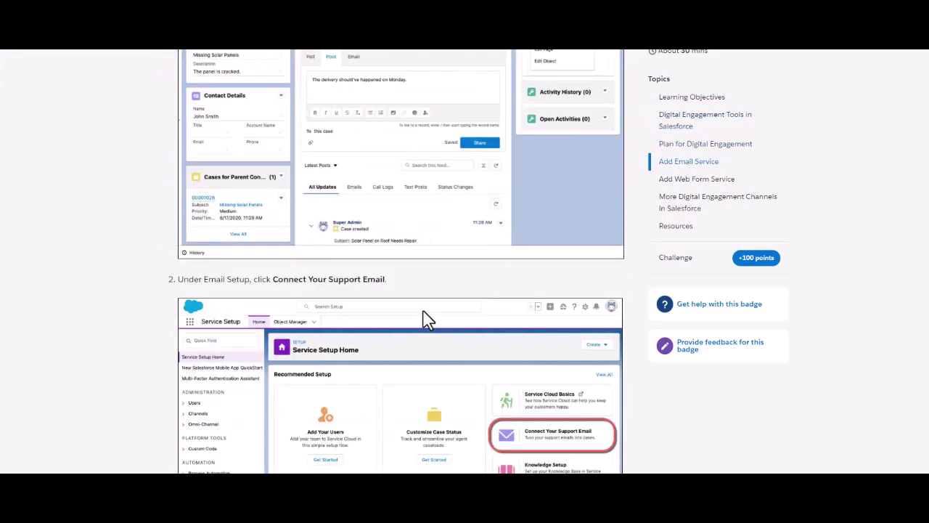
scroll(427, 321, "down", 13)
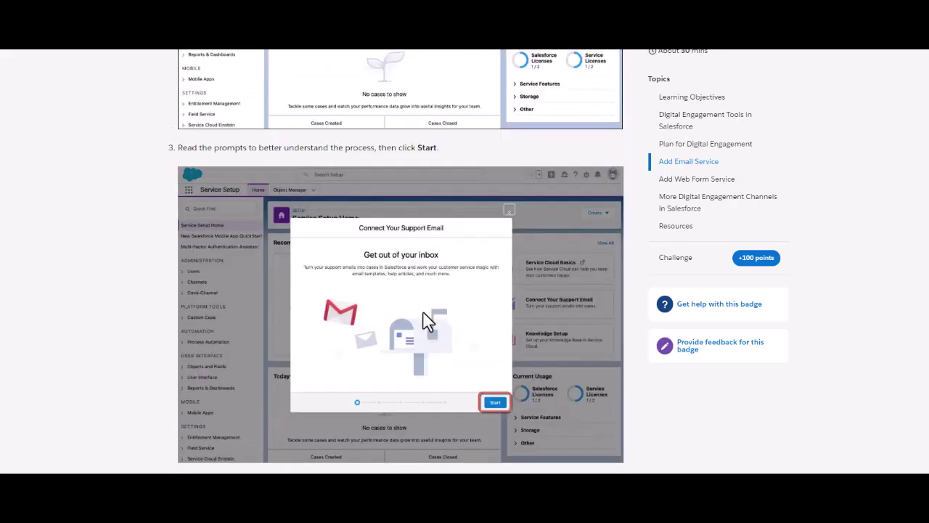
scroll(427, 321, "down", 14)
scroll(428, 321, "down", 20)
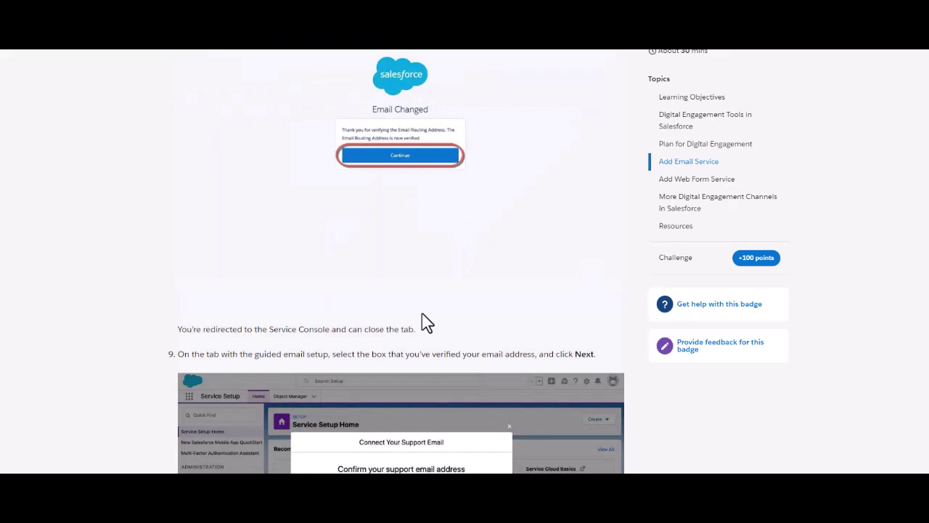
scroll(427, 321, "down", 10)
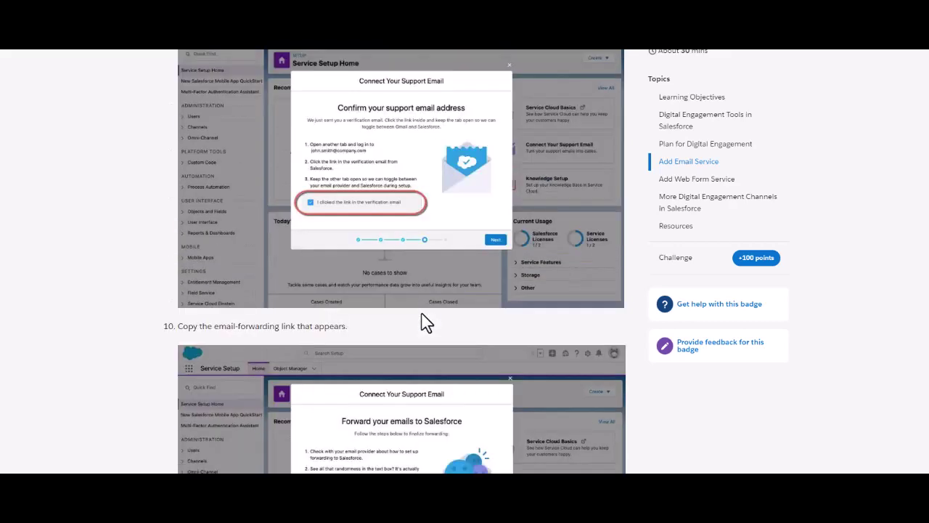
scroll(426, 323, "down", 20)
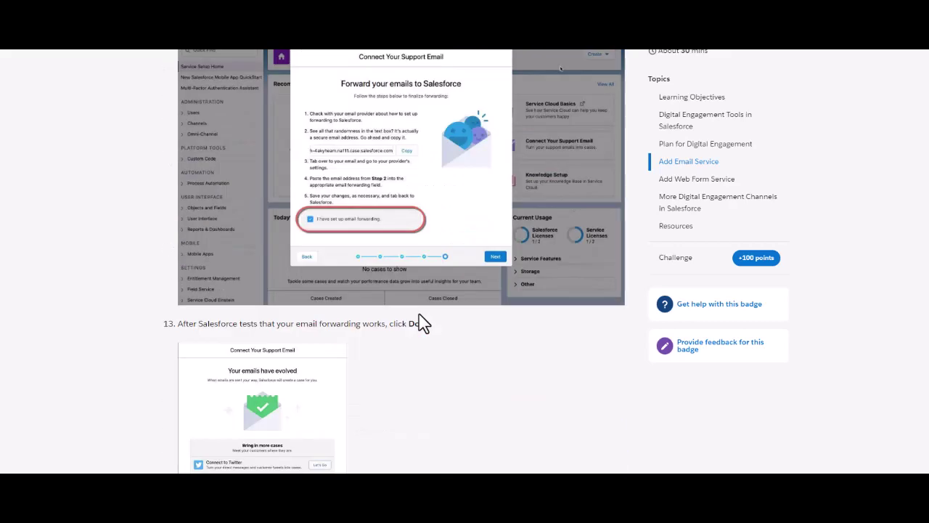
scroll(425, 322, "down", 11)
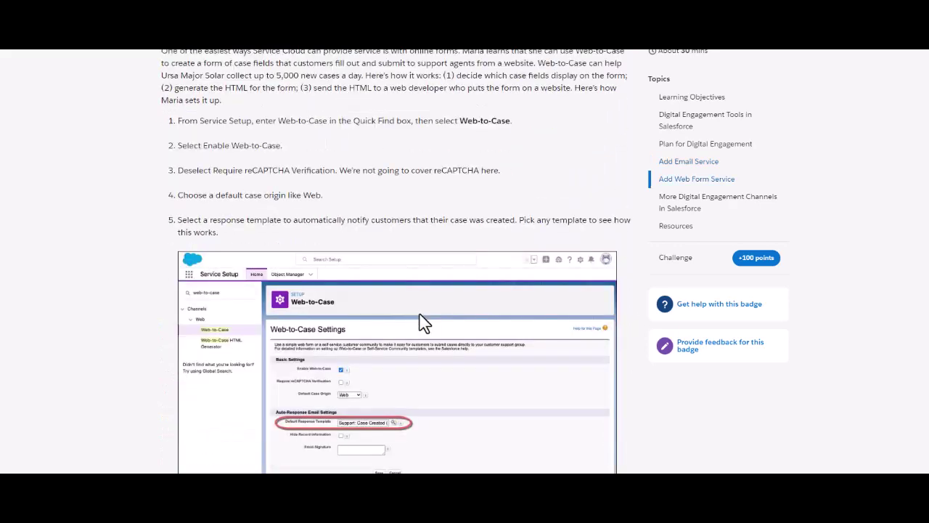
scroll(425, 322, "up", 3)
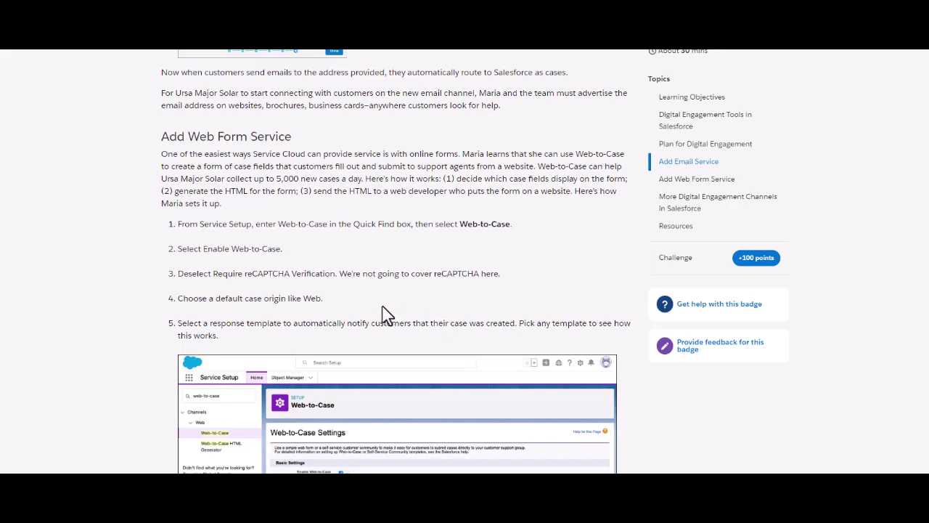
scroll(365, 321, "down", 8)
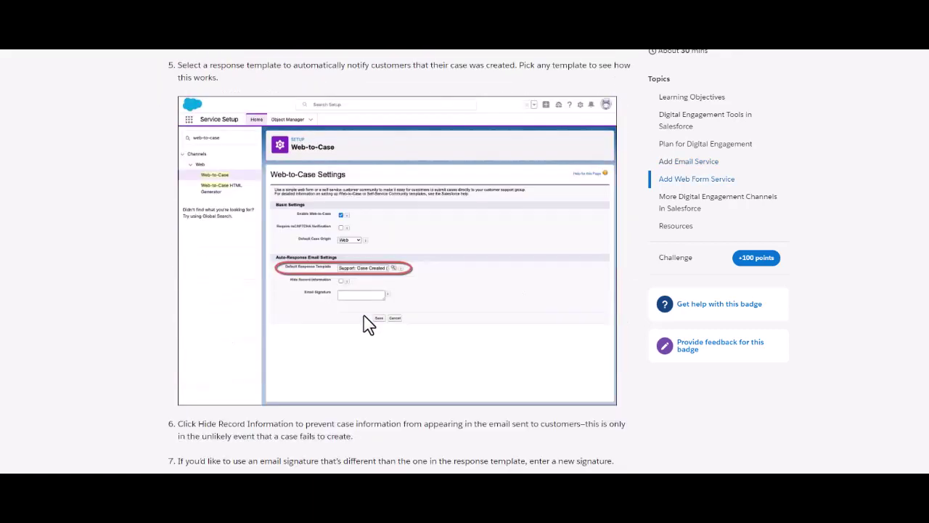
scroll(366, 325, "down", 15)
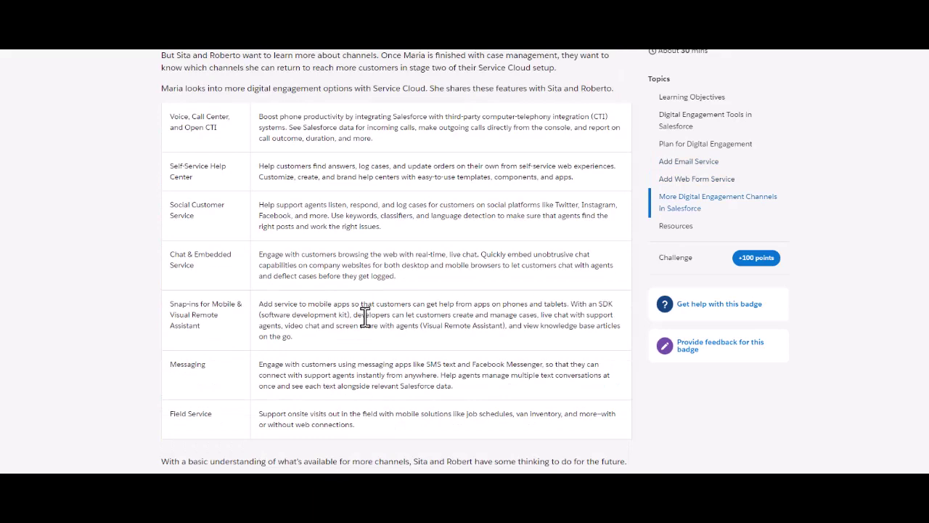
scroll(365, 317, "up", 2)
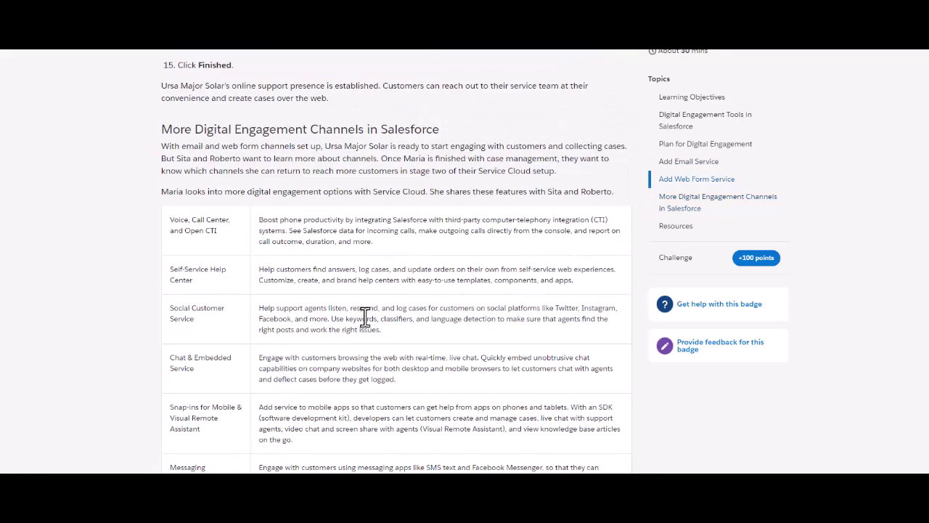
scroll(374, 349, "down", 9)
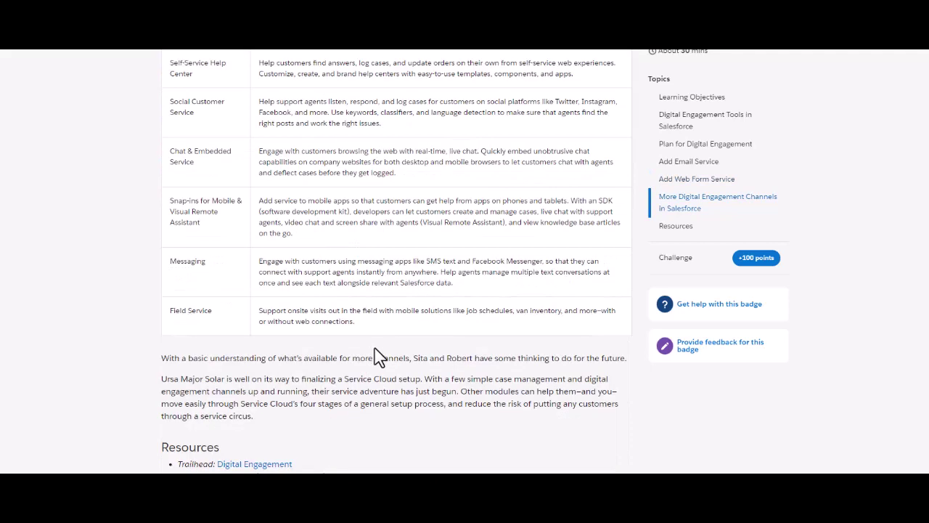
scroll(381, 356, "down", 1)
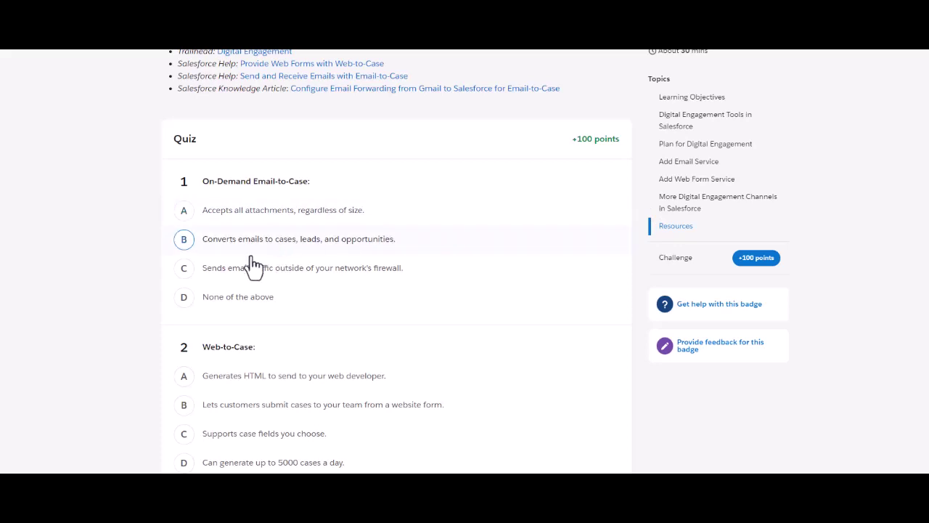
Answer the quiz with C, E (All of the above) and D, then submit it for 100 points
left_click(183, 270)
scroll(491, 359, "down", 2)
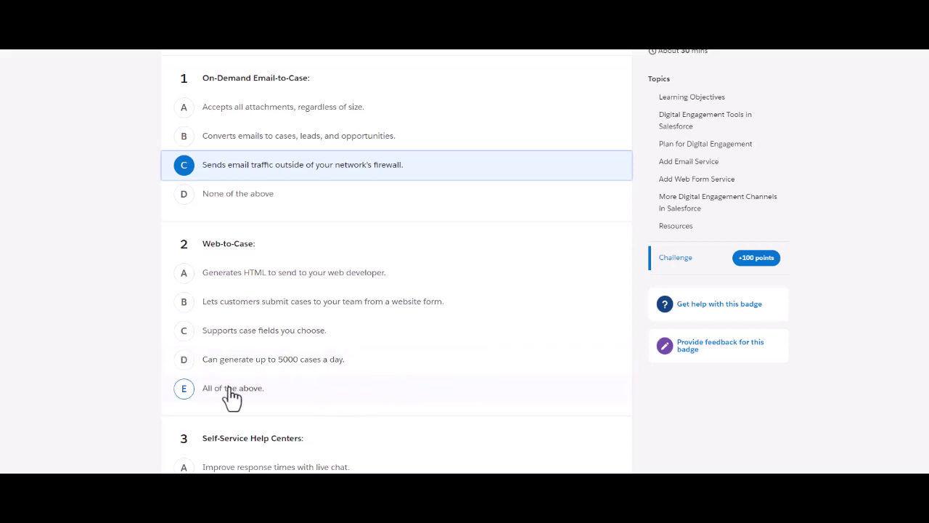
left_click(185, 398)
scroll(385, 388, "down", 2)
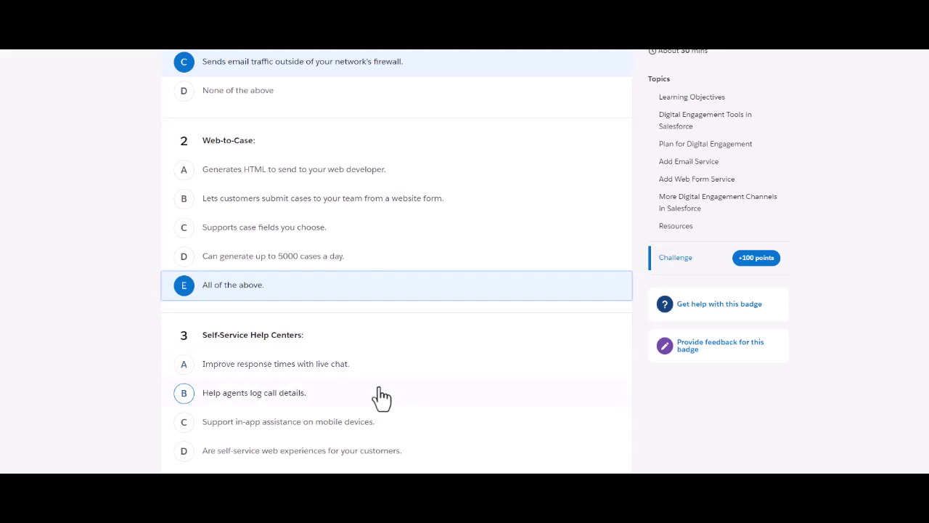
left_click(186, 452)
scroll(445, 385, "down", 2)
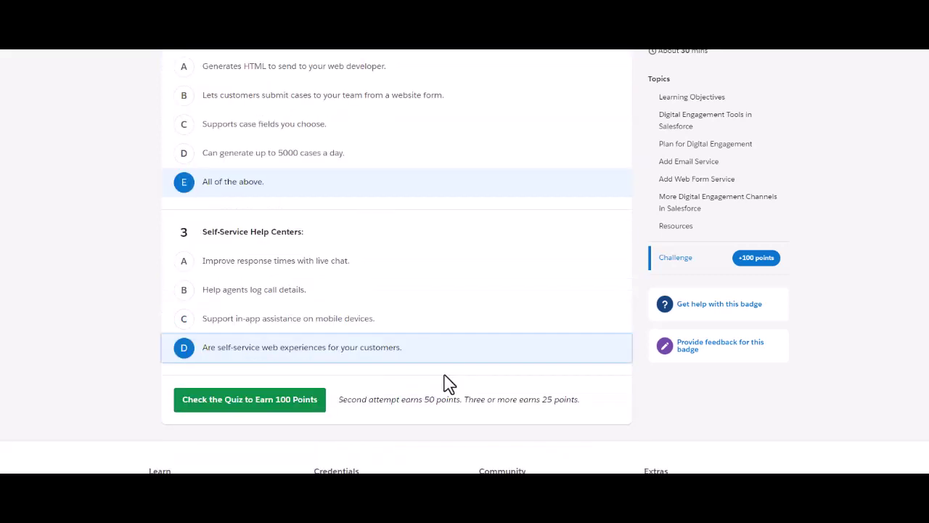
left_click(273, 404)
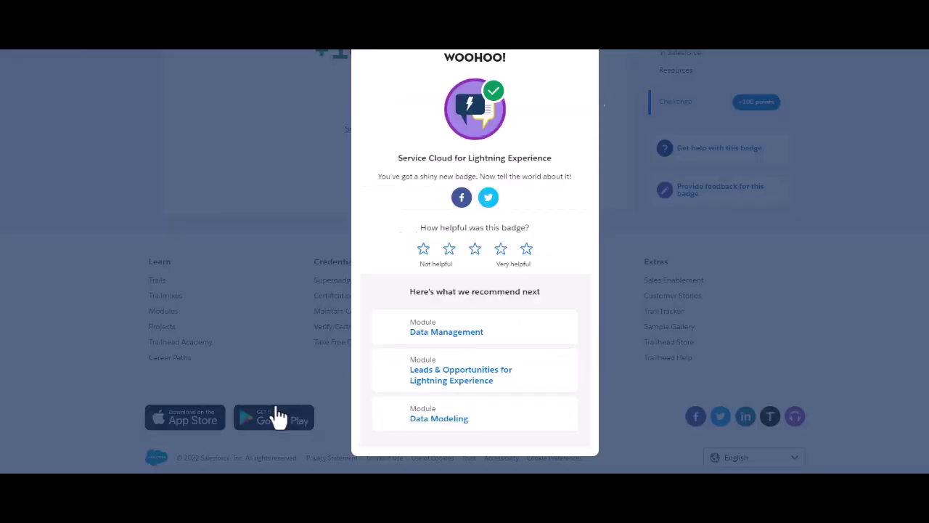